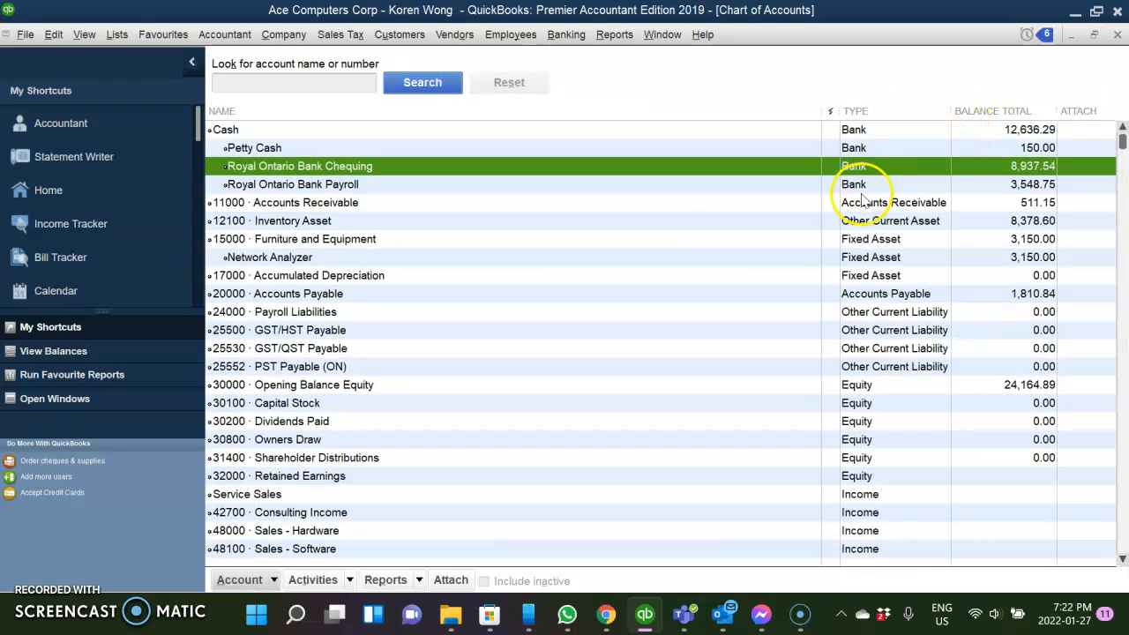
# Step: Start a new account of the Fixed Asset type and name it Network Analyzer
pyautogui.click(273, 581)
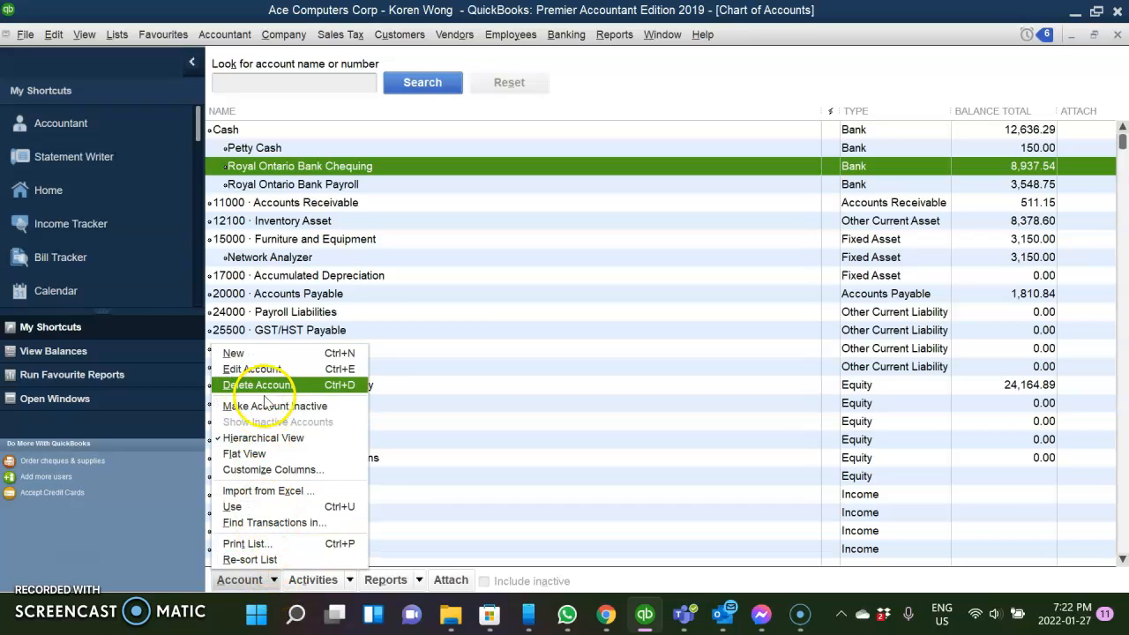
pyautogui.click(258, 353)
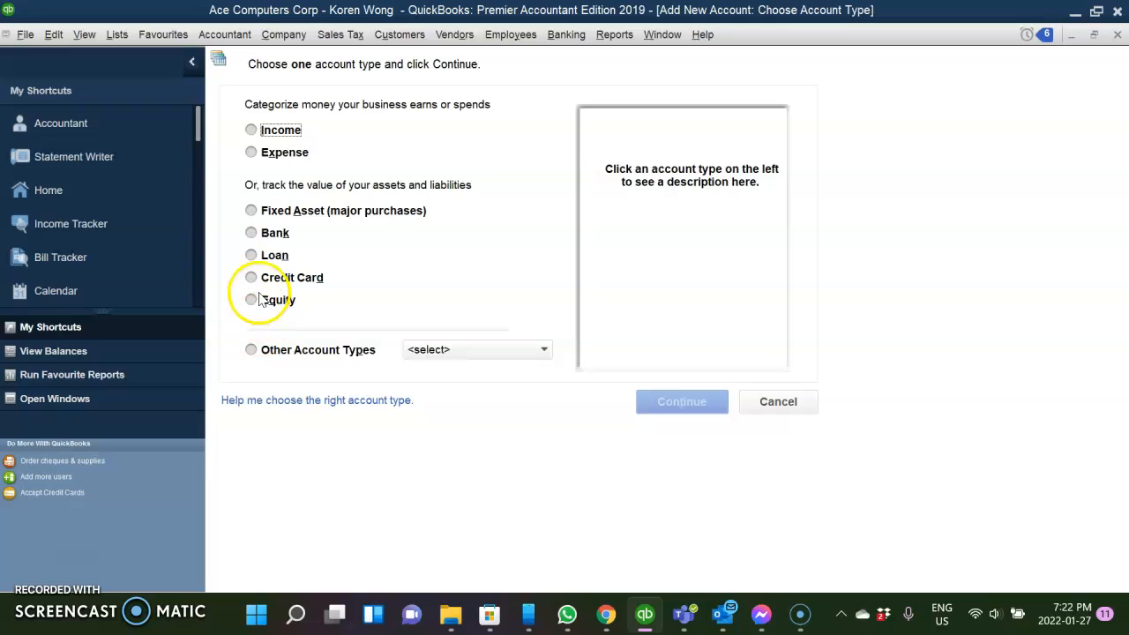
pyautogui.click(251, 211)
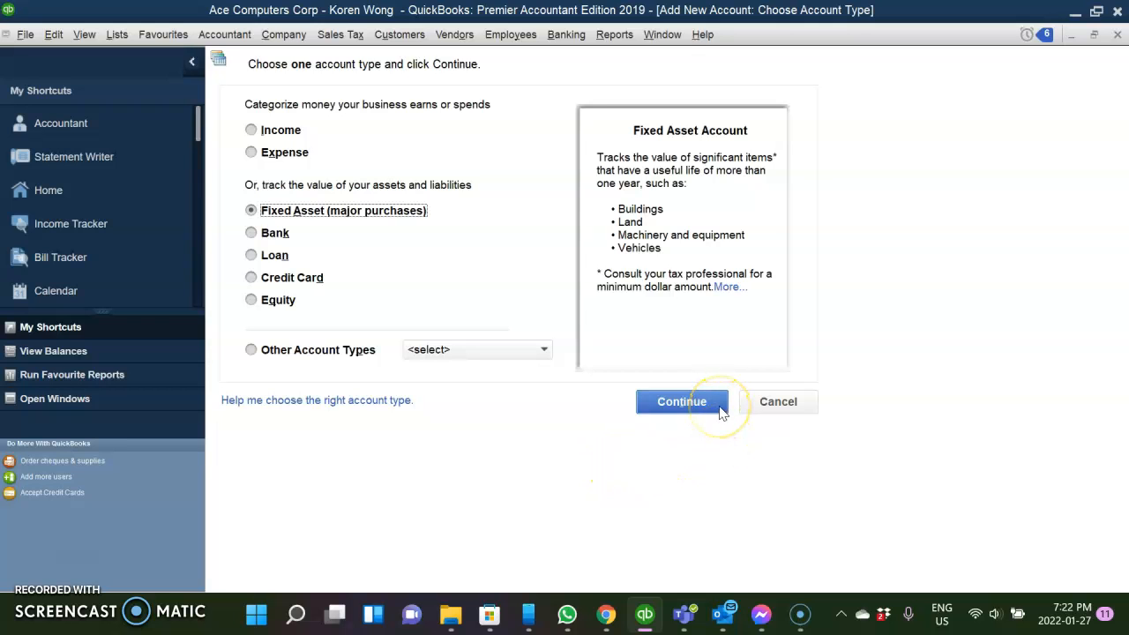
pyautogui.click(681, 401)
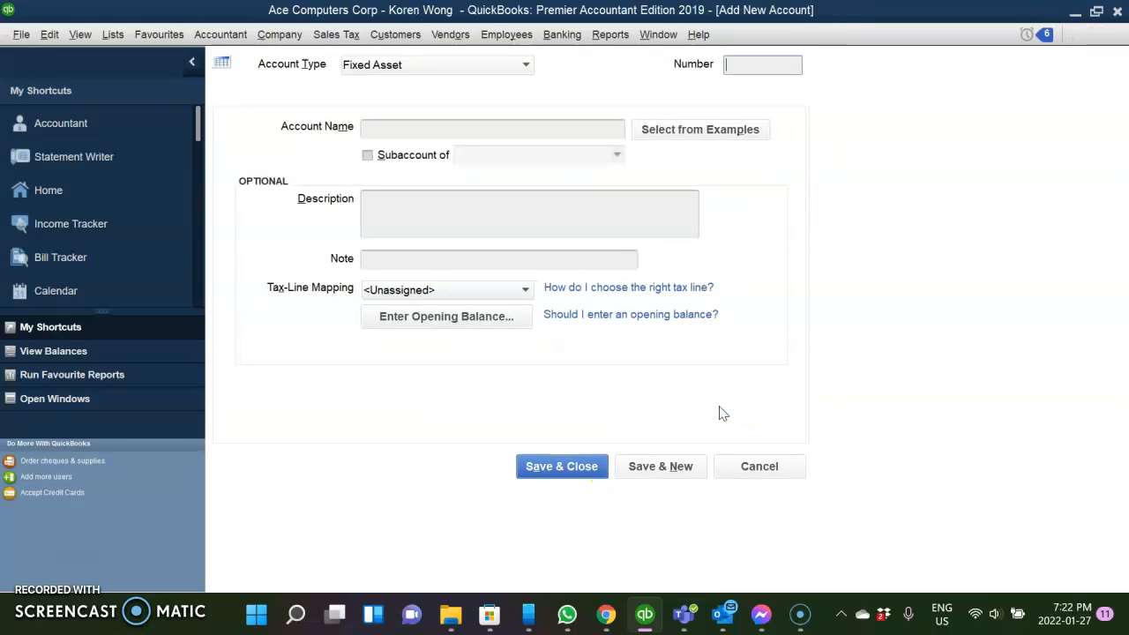
pyautogui.click(463, 129)
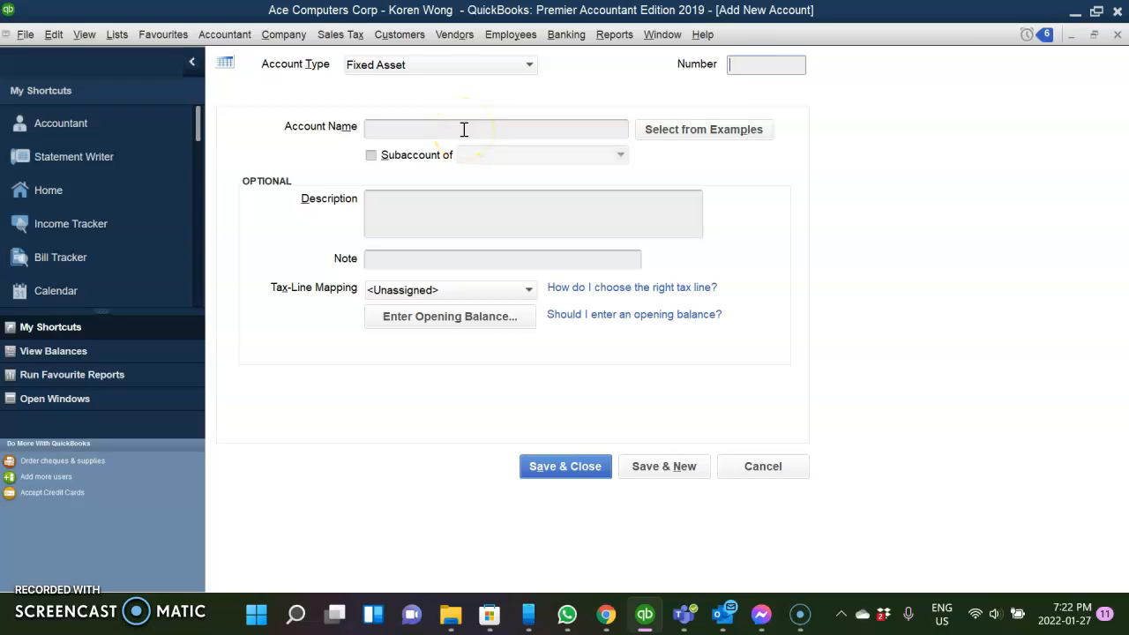
pyautogui.click(464, 130)
pyautogui.write('N')
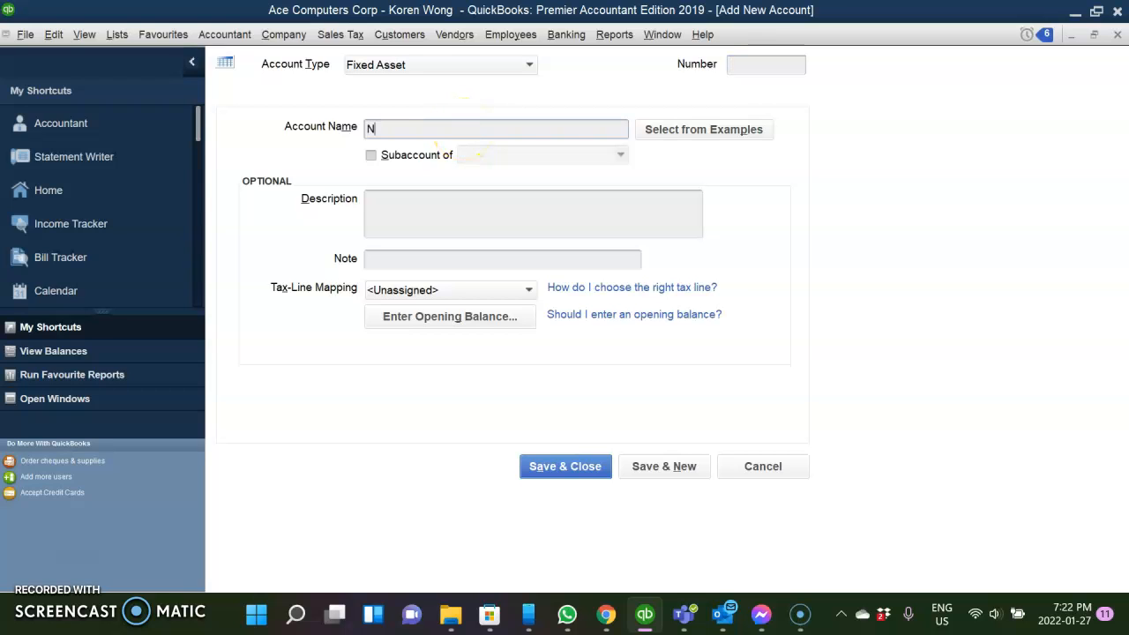
pyautogui.write('etwork Analyzer')
# Step: Make the new Network Analyzer account a subaccount of 15000 · Furniture and Equipment
pyautogui.click(372, 155)
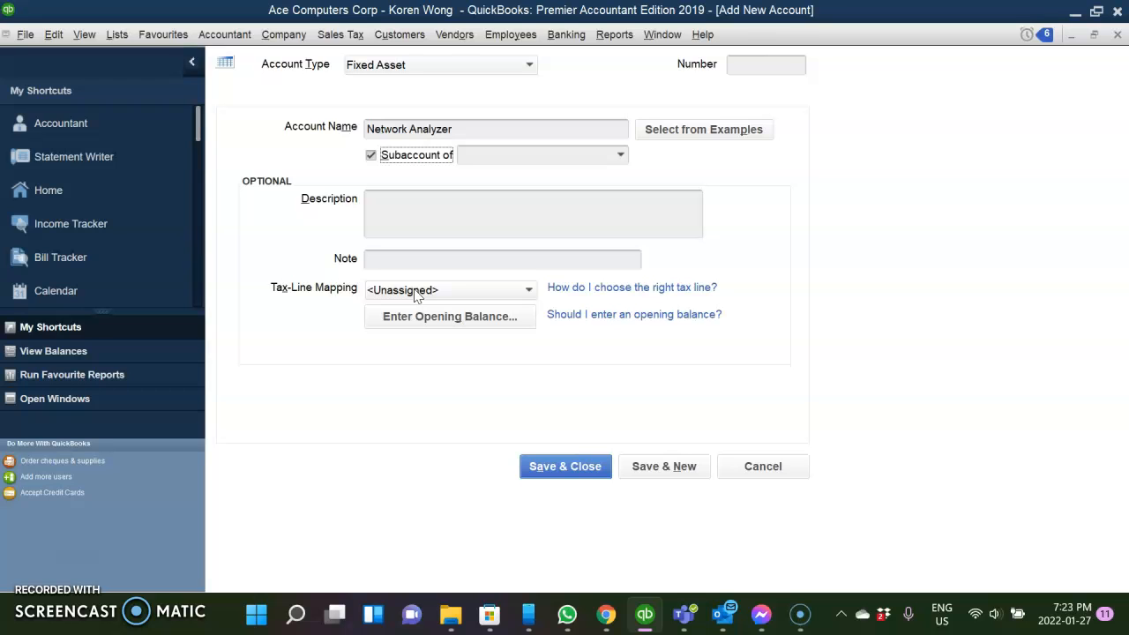
pyautogui.click(617, 163)
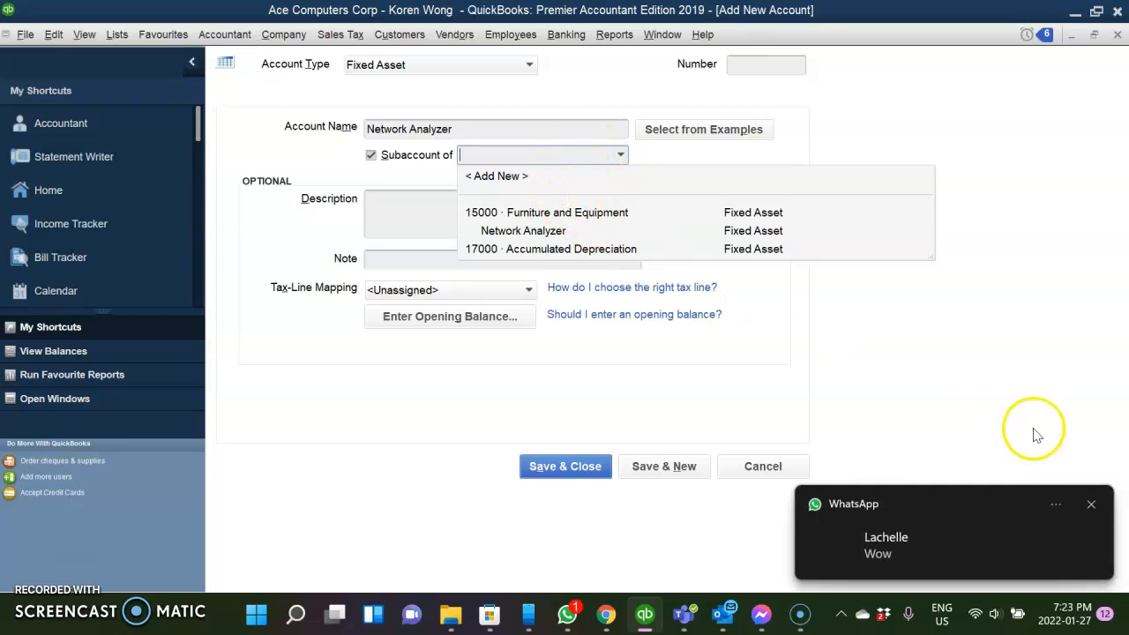
pyautogui.click(1090, 504)
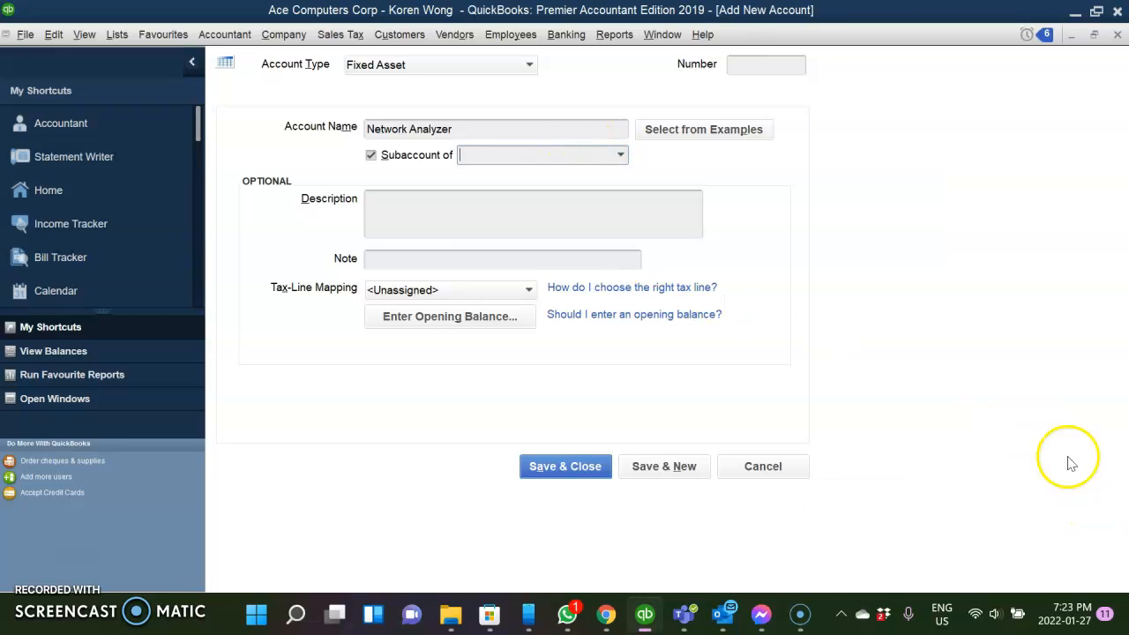
pyautogui.click(621, 156)
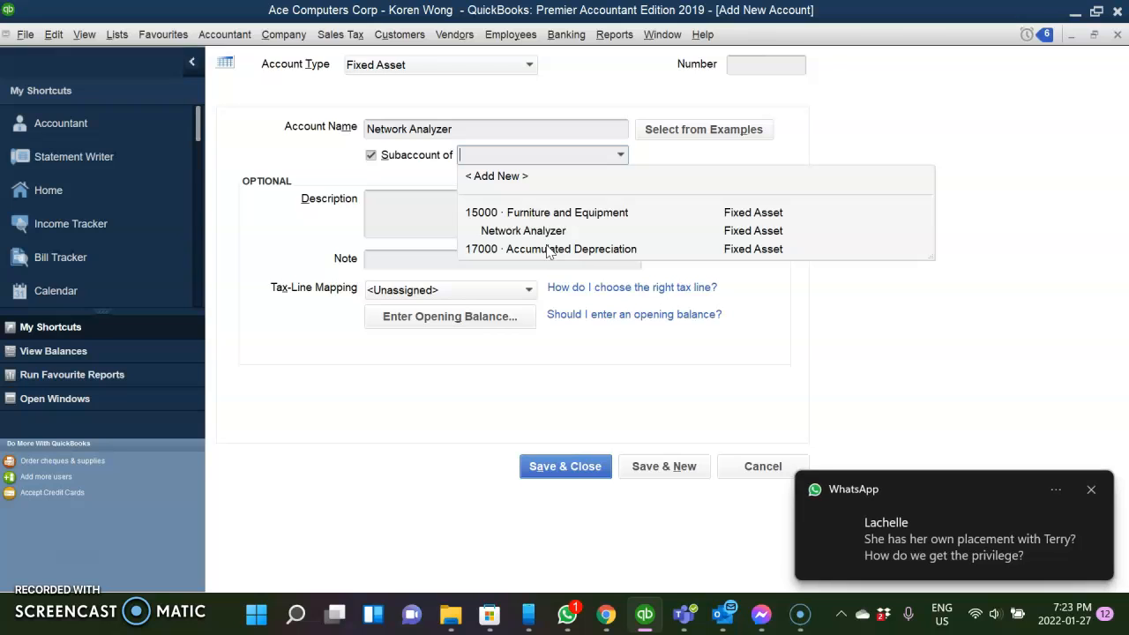
pyautogui.click(1090, 488)
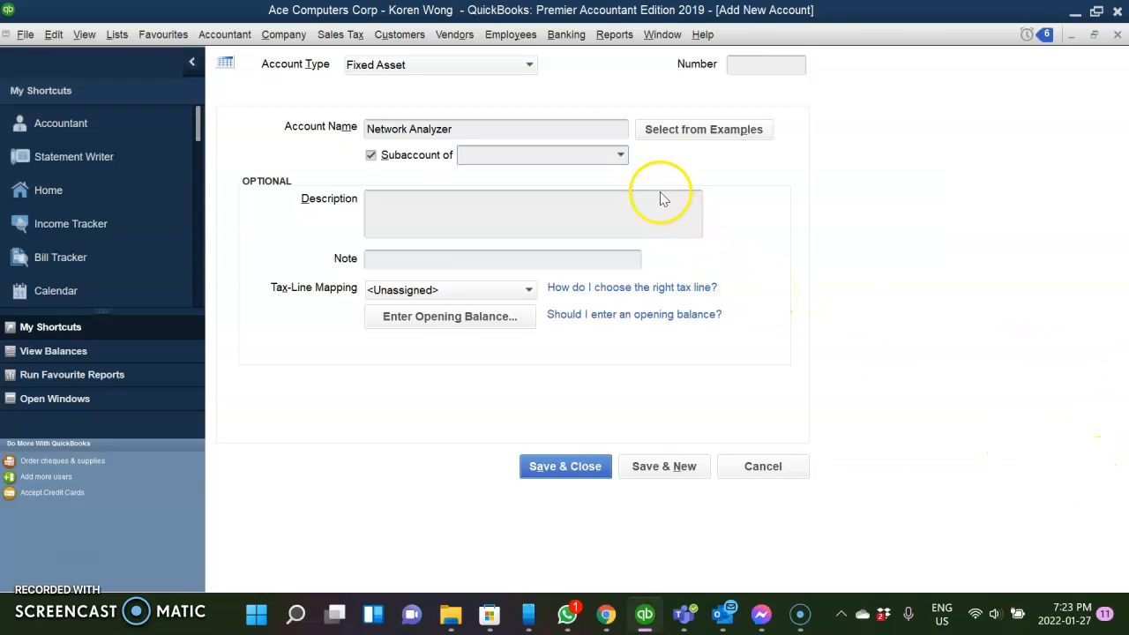
pyautogui.click(620, 155)
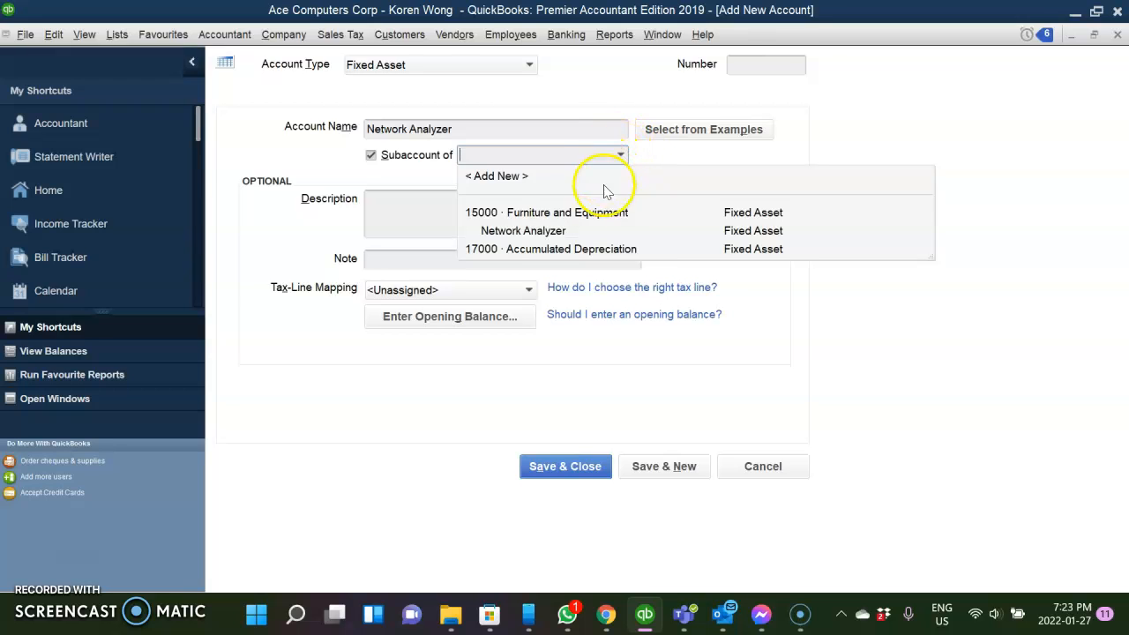
pyautogui.click(595, 216)
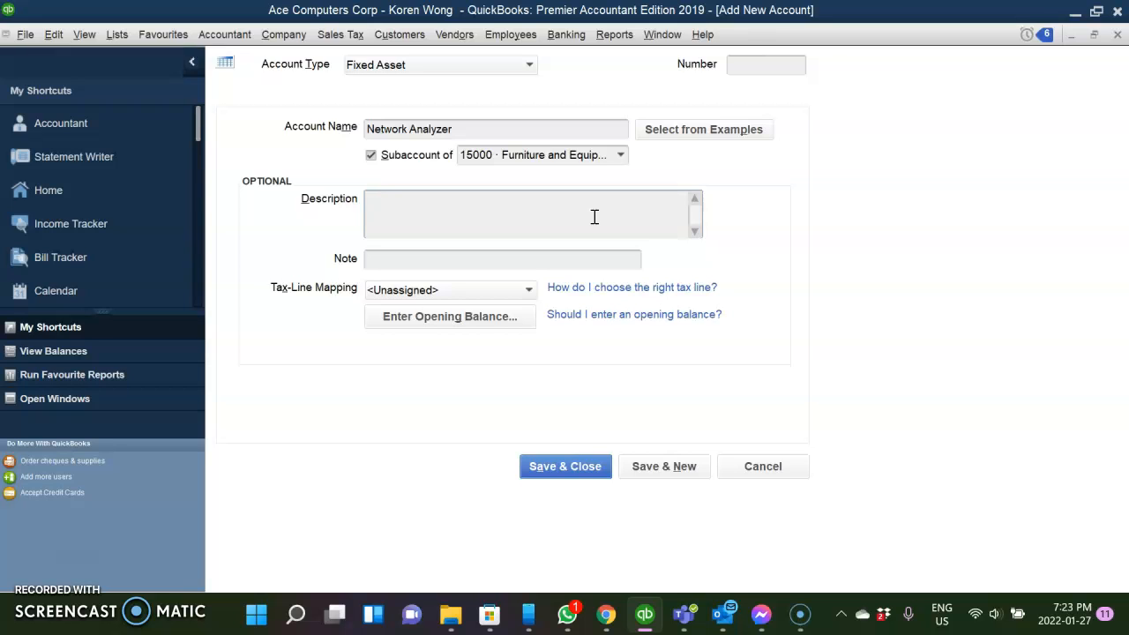
# Step: Enter Signment MVG as the description of the new Network Analyzer account
pyautogui.click(594, 217)
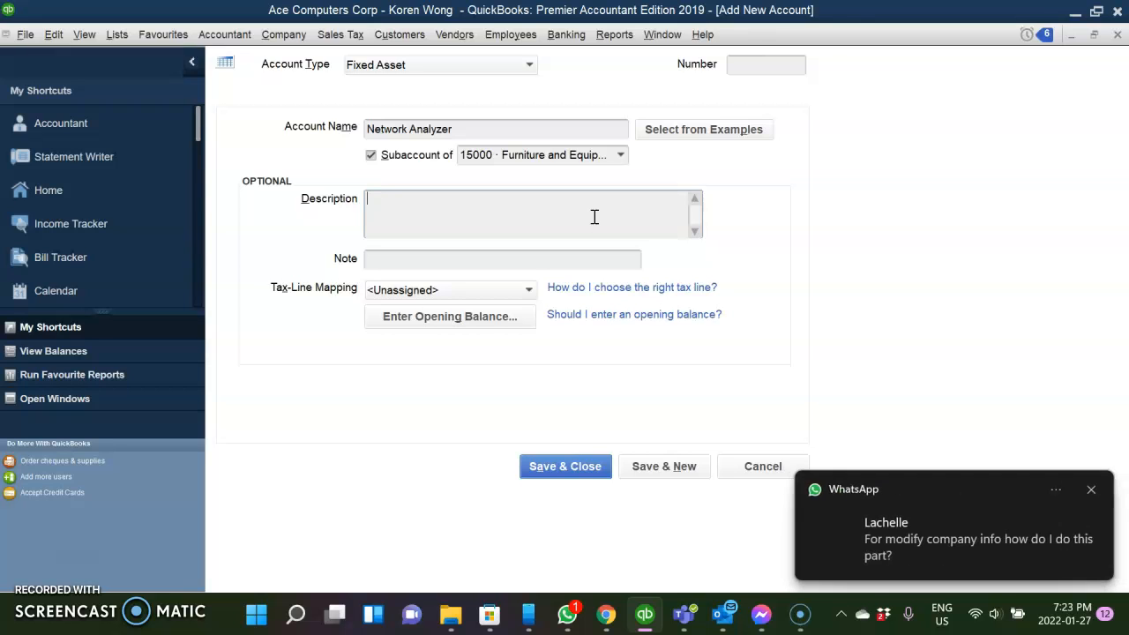
pyautogui.click(1092, 491)
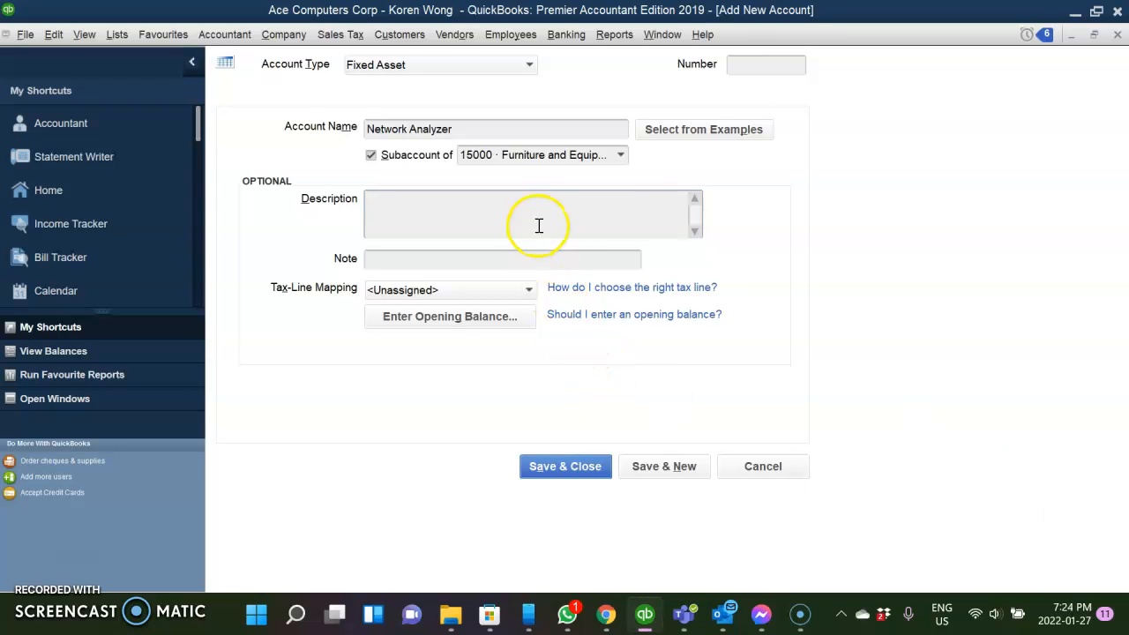
pyautogui.write('Signment ')
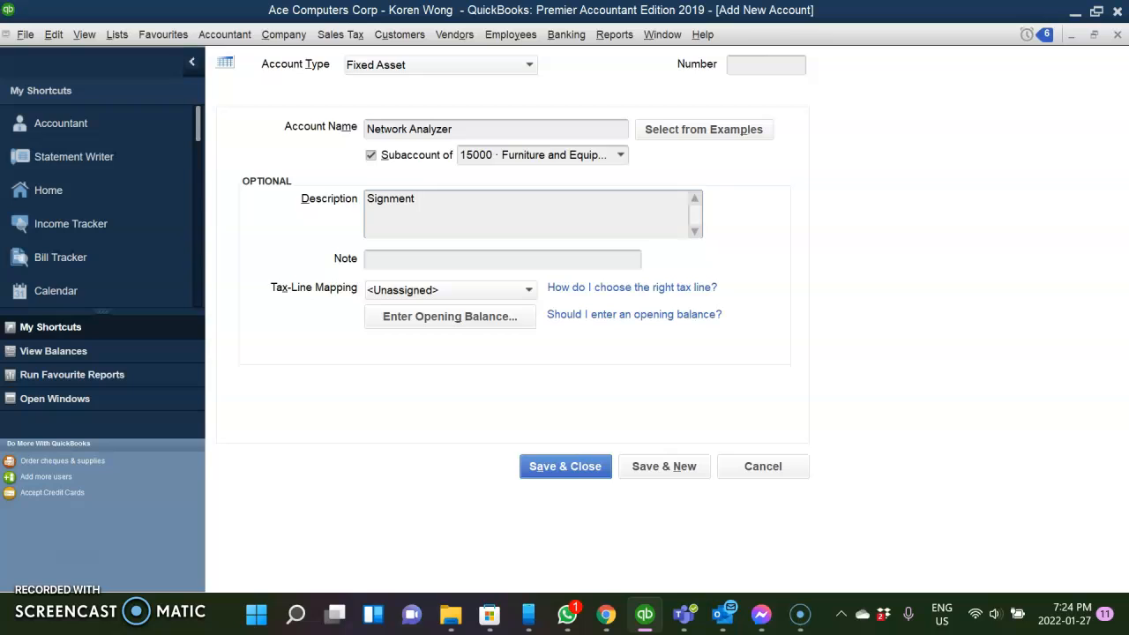
pyautogui.write('MVG')
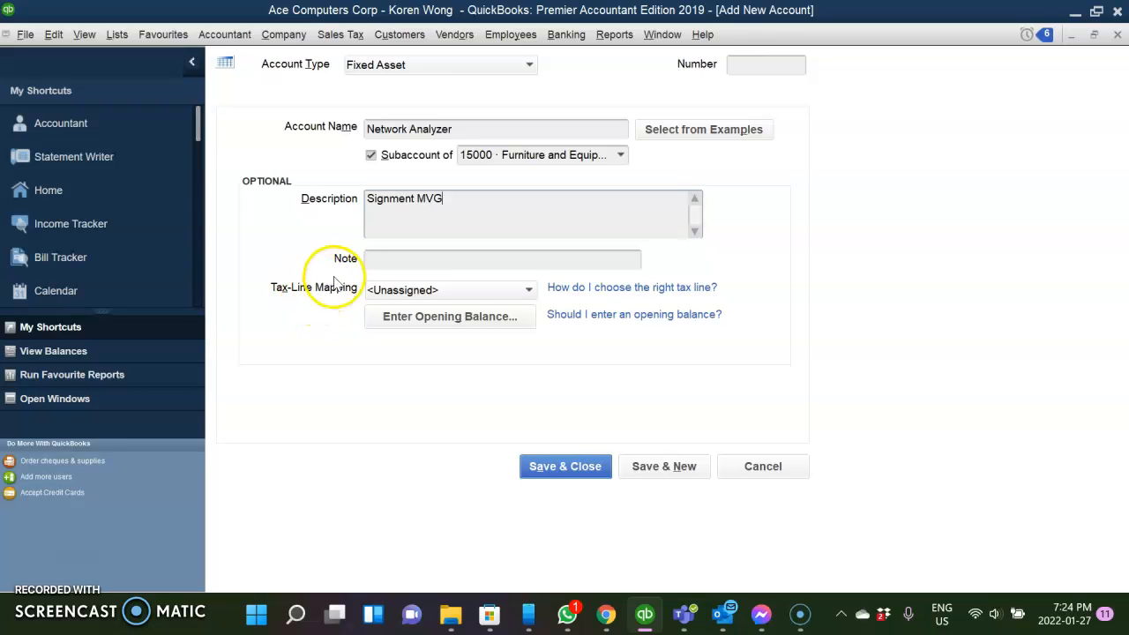
# Step: Set the new account's opening balance to 3,150.00 as of 2021-12-31, then discard the new account
pyautogui.click(384, 323)
pyautogui.click(491, 296)
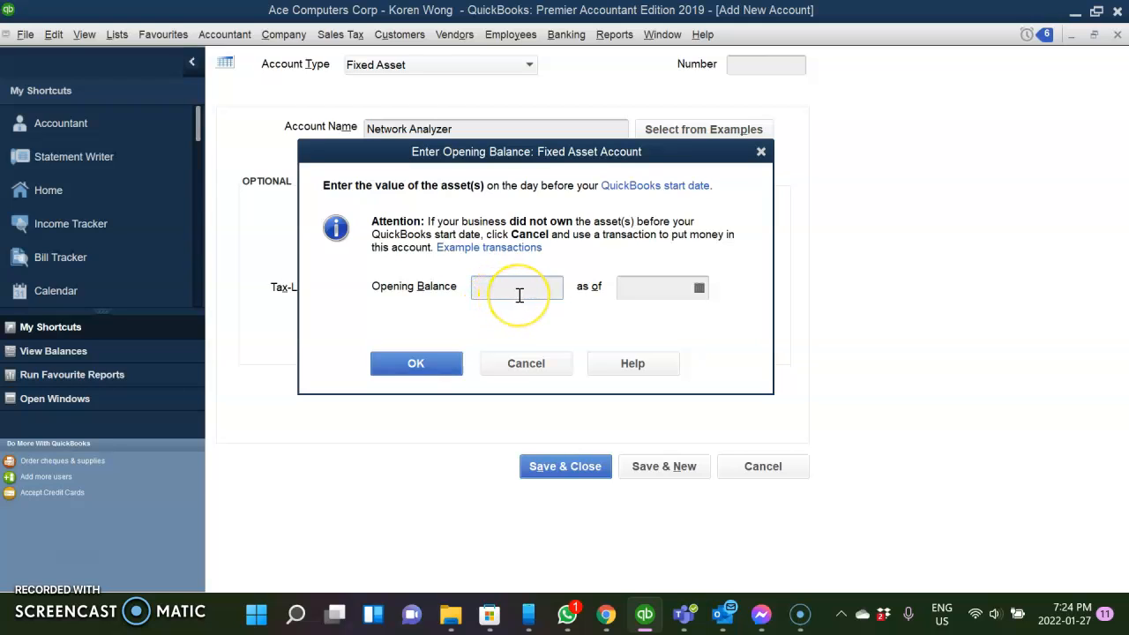
pyautogui.write('3')
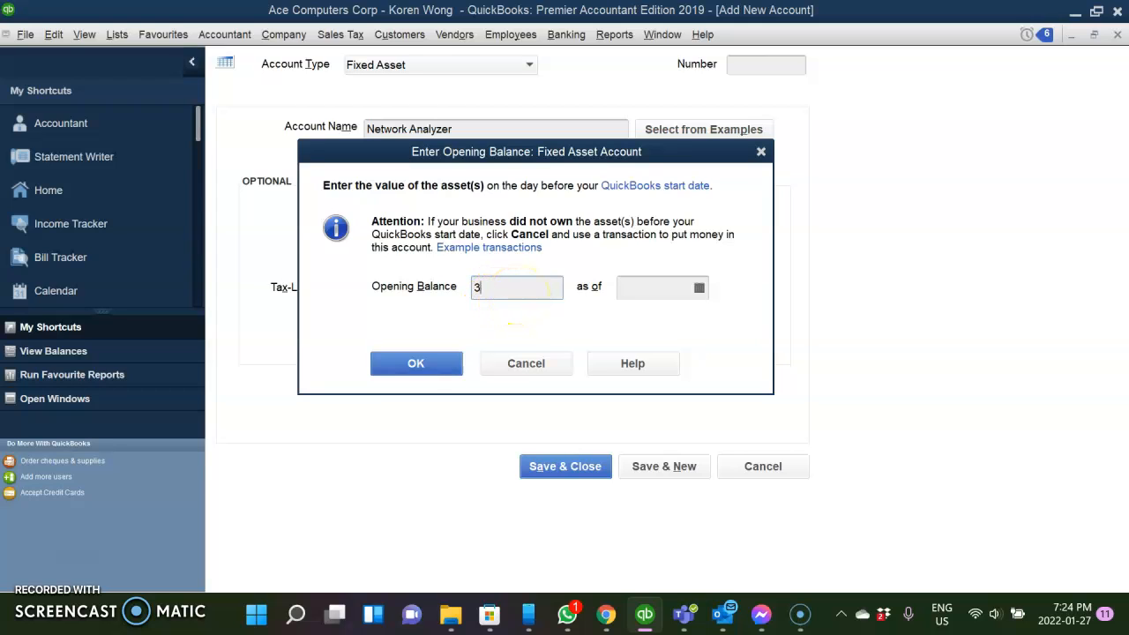
pyautogui.write(',150.00')
pyautogui.click(698, 288)
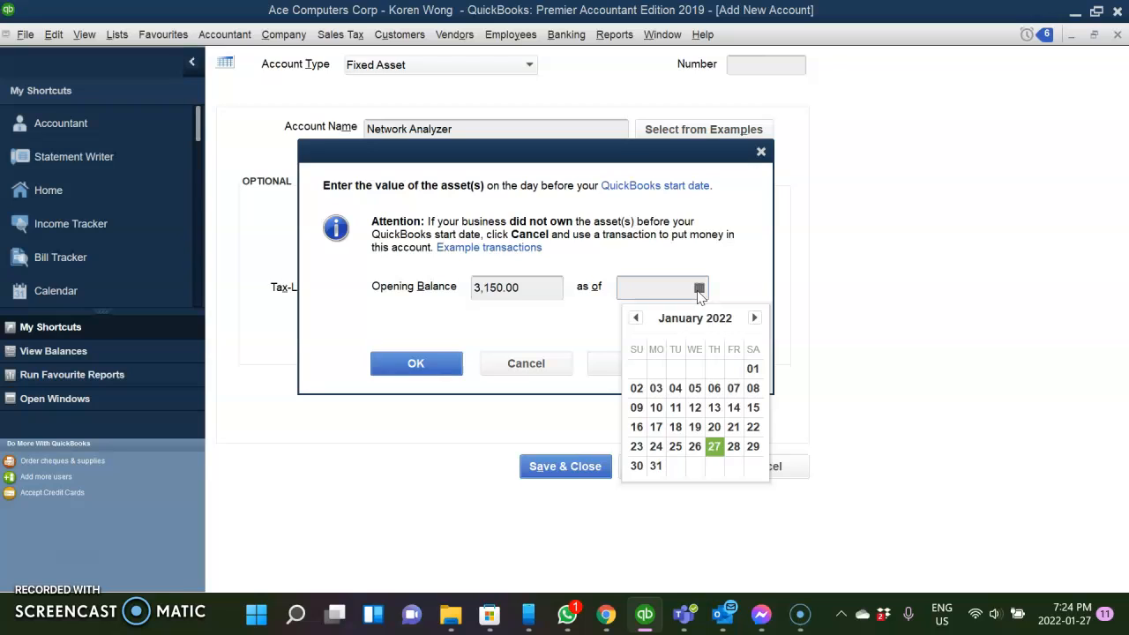
pyautogui.click(635, 319)
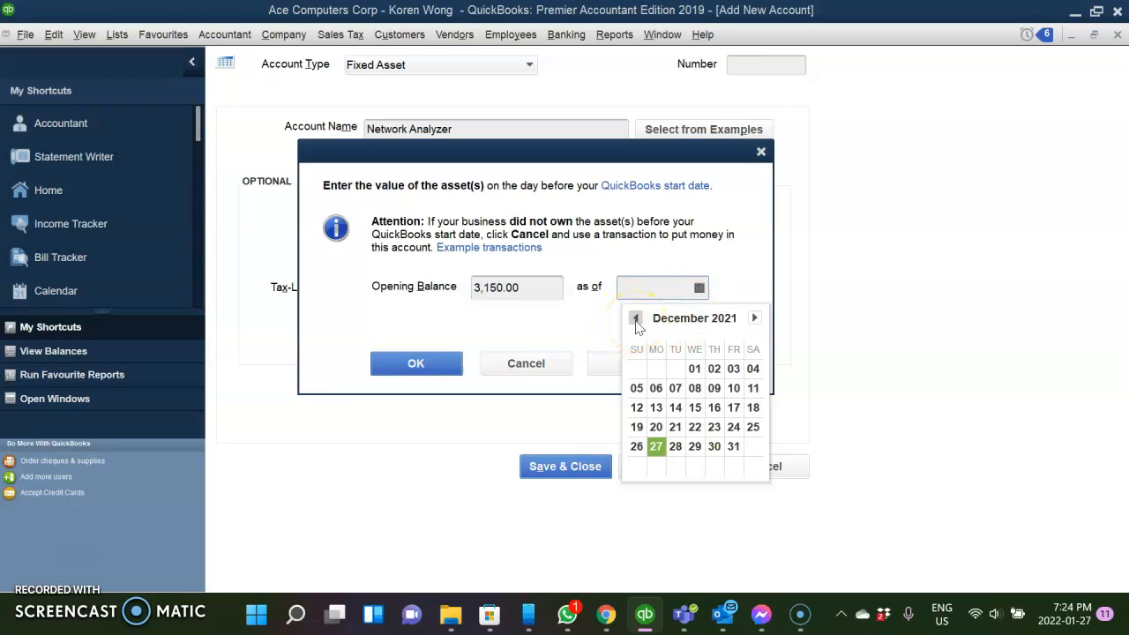
pyautogui.click(732, 446)
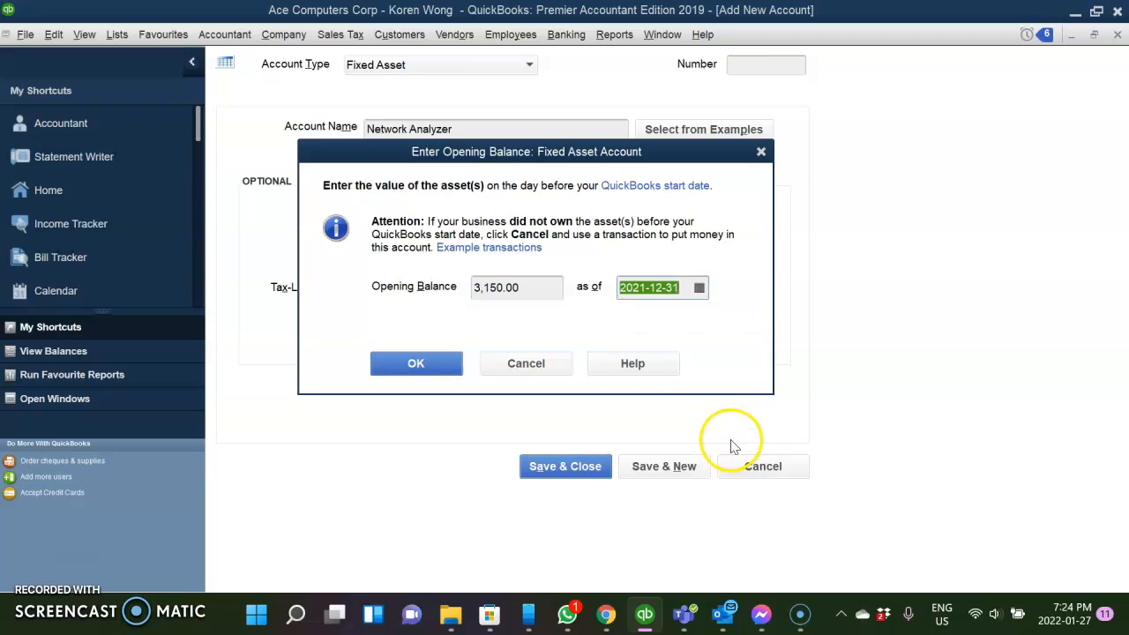
pyautogui.click(444, 364)
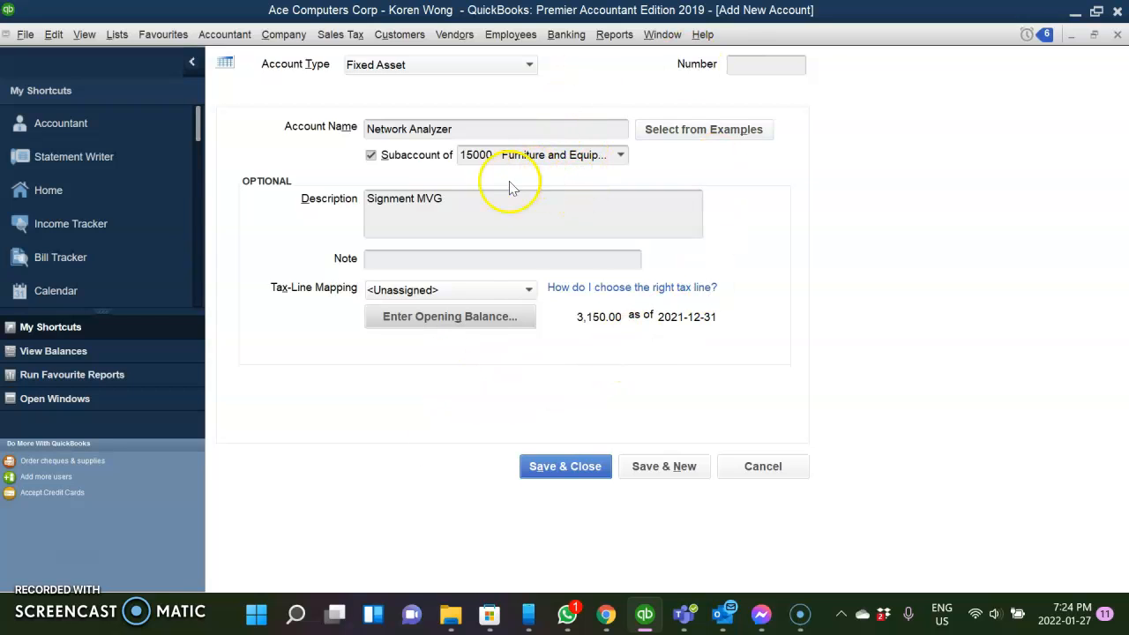
pyautogui.click(563, 468)
pyautogui.click(761, 473)
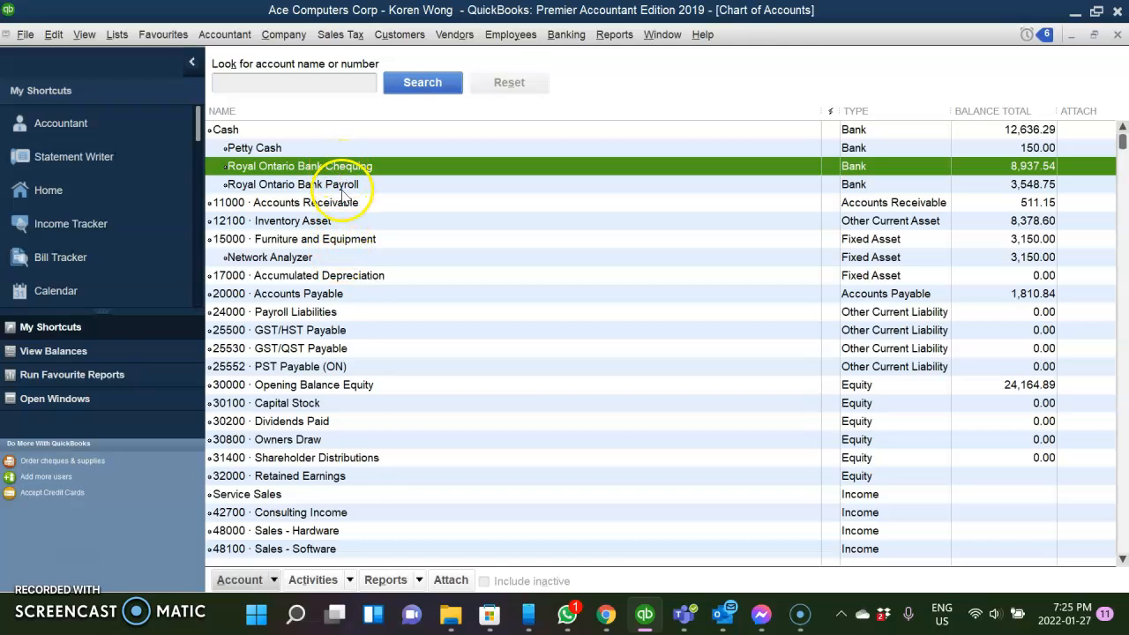
# Step: Edit the Royal Ontario Bank Chequing account, mark it as a subaccount of Cash, and save it
pyautogui.click(276, 582)
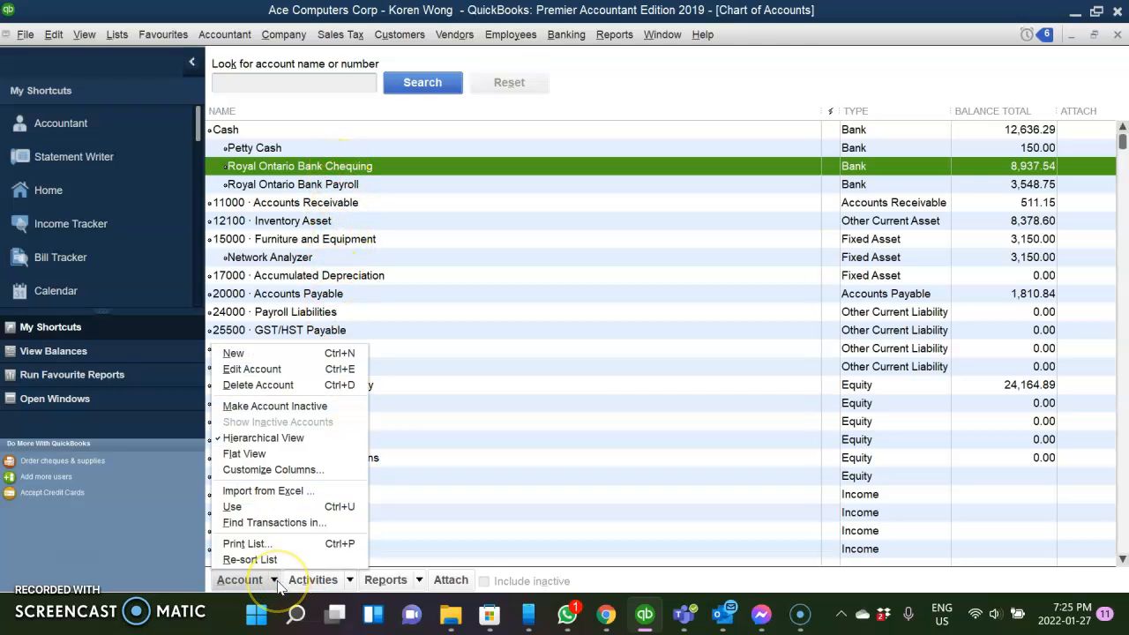
pyautogui.click(304, 370)
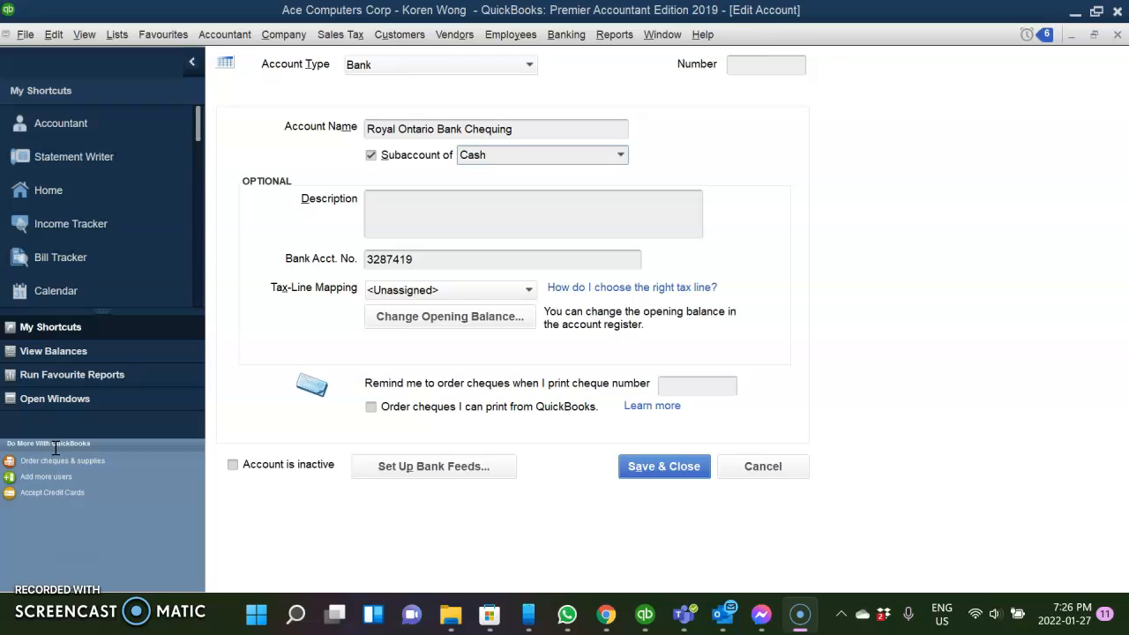
pyautogui.click(370, 164)
pyautogui.click(370, 158)
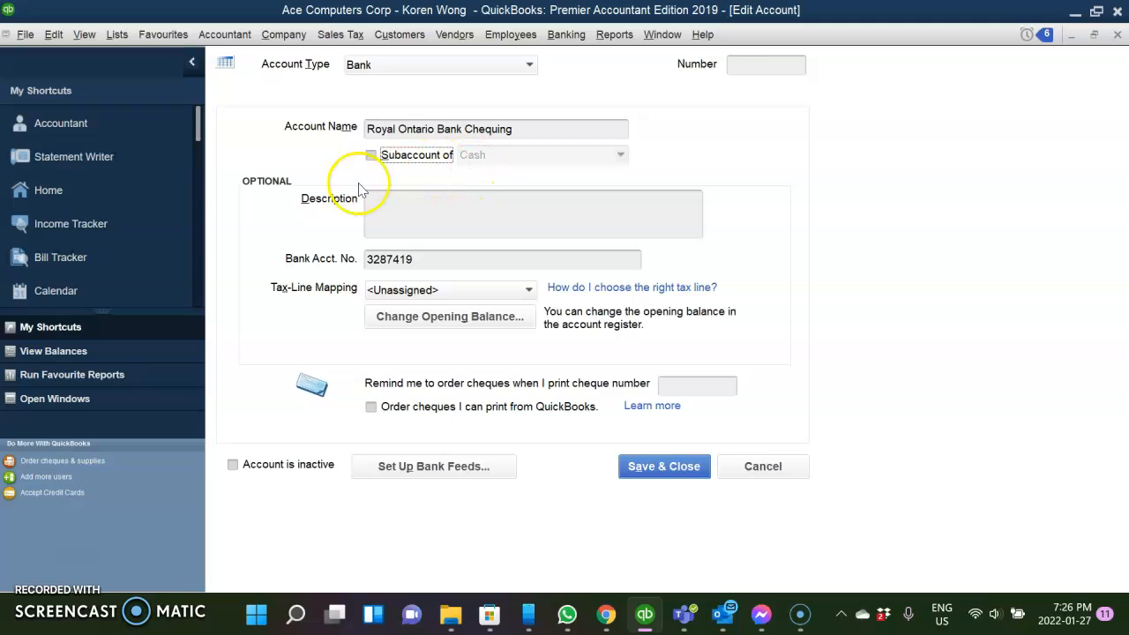
pyautogui.click(370, 156)
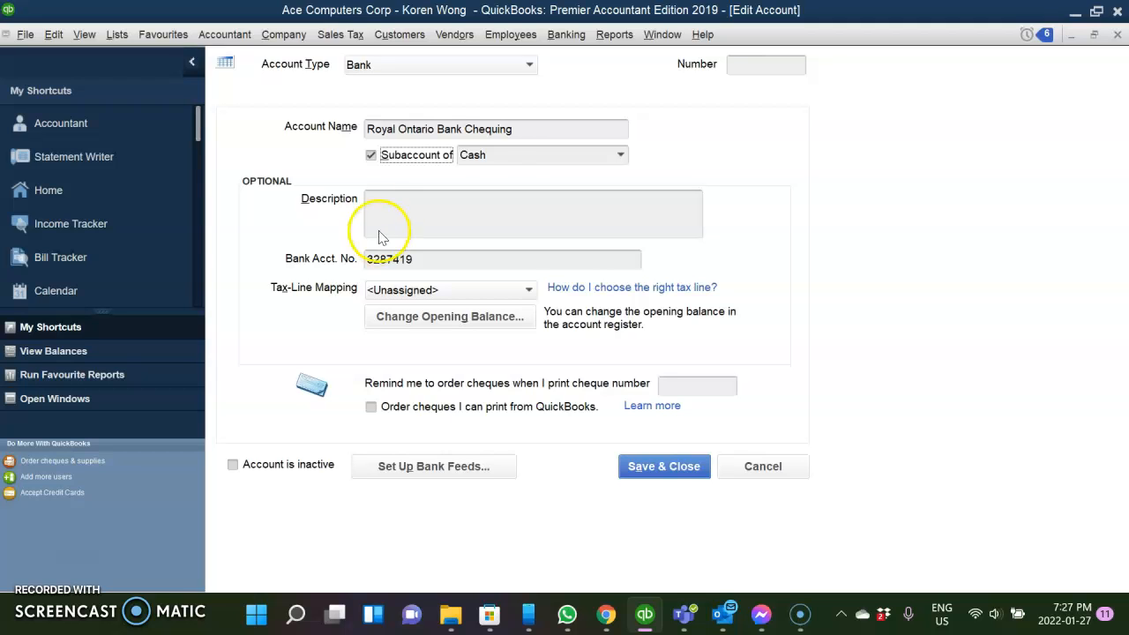
pyautogui.click(619, 155)
pyautogui.click(640, 213)
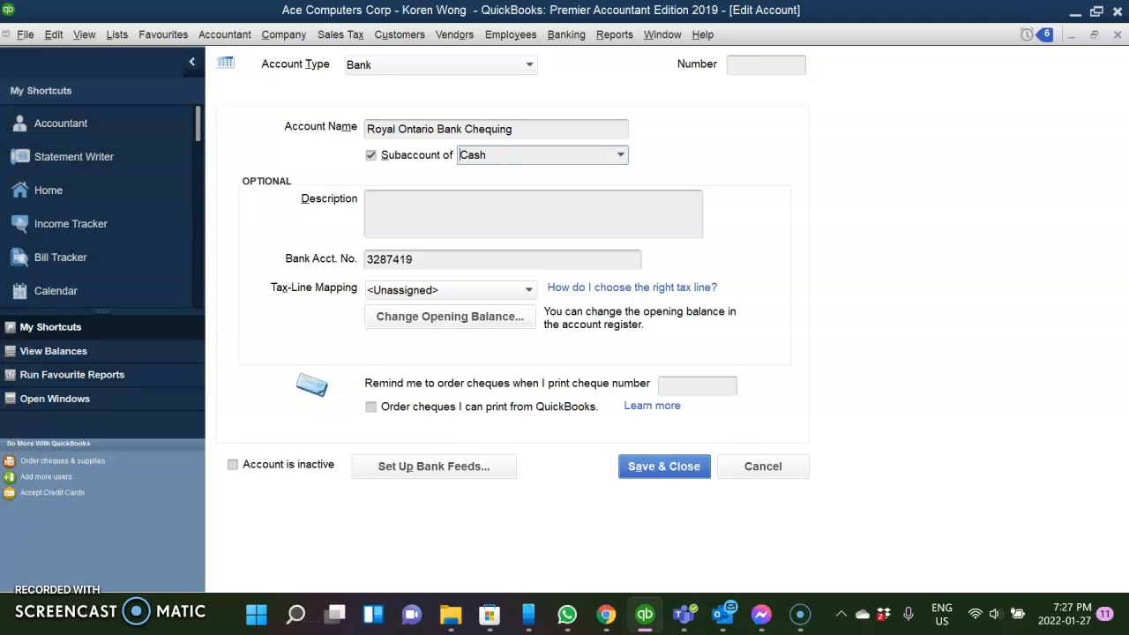
pyautogui.click(800, 615)
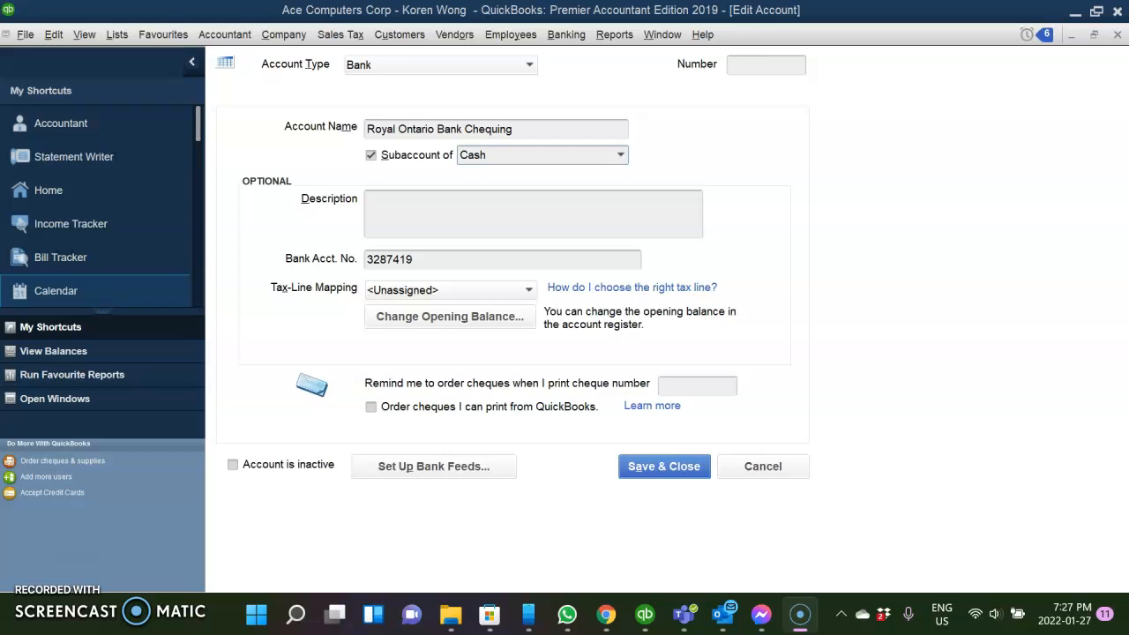
pyautogui.click(687, 468)
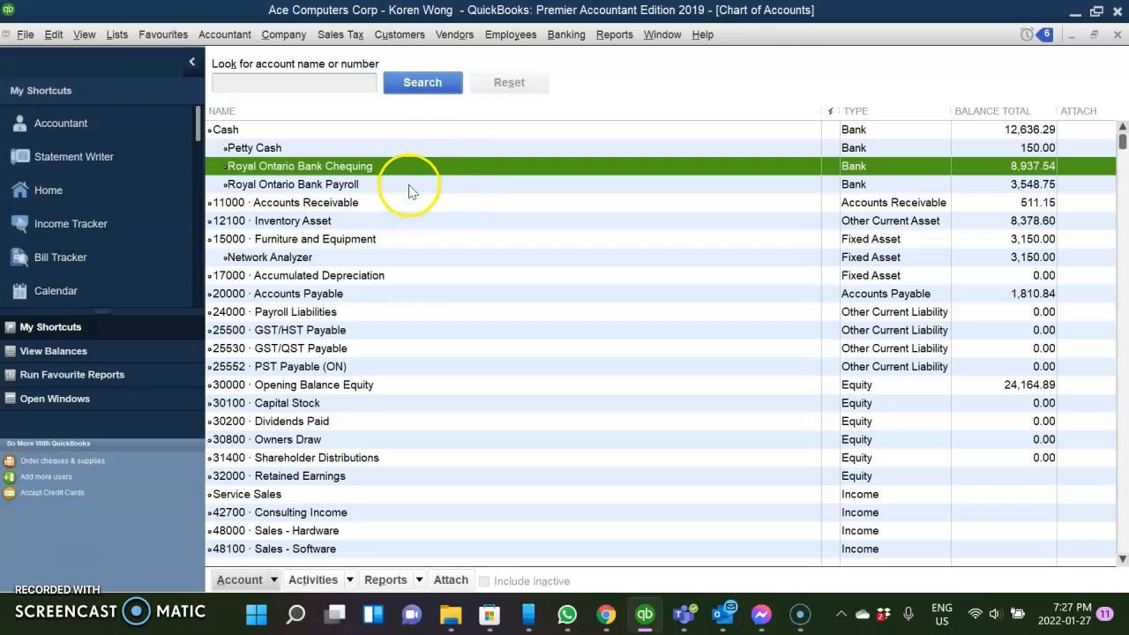
# Step: Edit the Royal Ontario Bank Payroll account, set it as a subaccount of Cash, and save it
pyautogui.click(221, 148)
pyautogui.moveTo(222, 147); pyautogui.dragTo(254, 166)
pyautogui.click(257, 184)
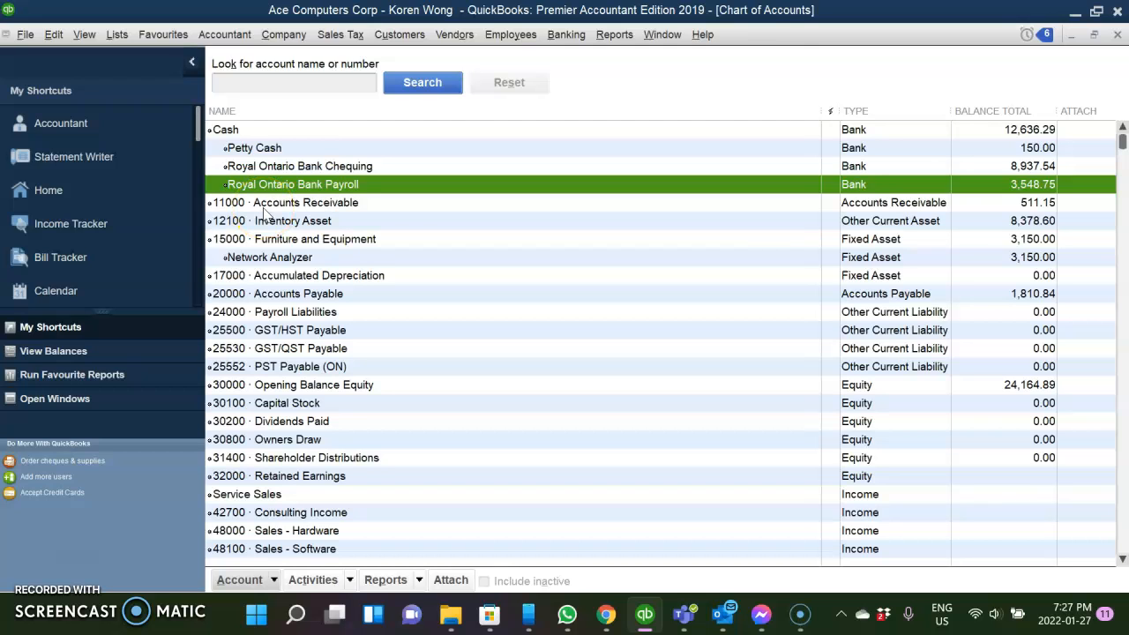
pyautogui.click(278, 582)
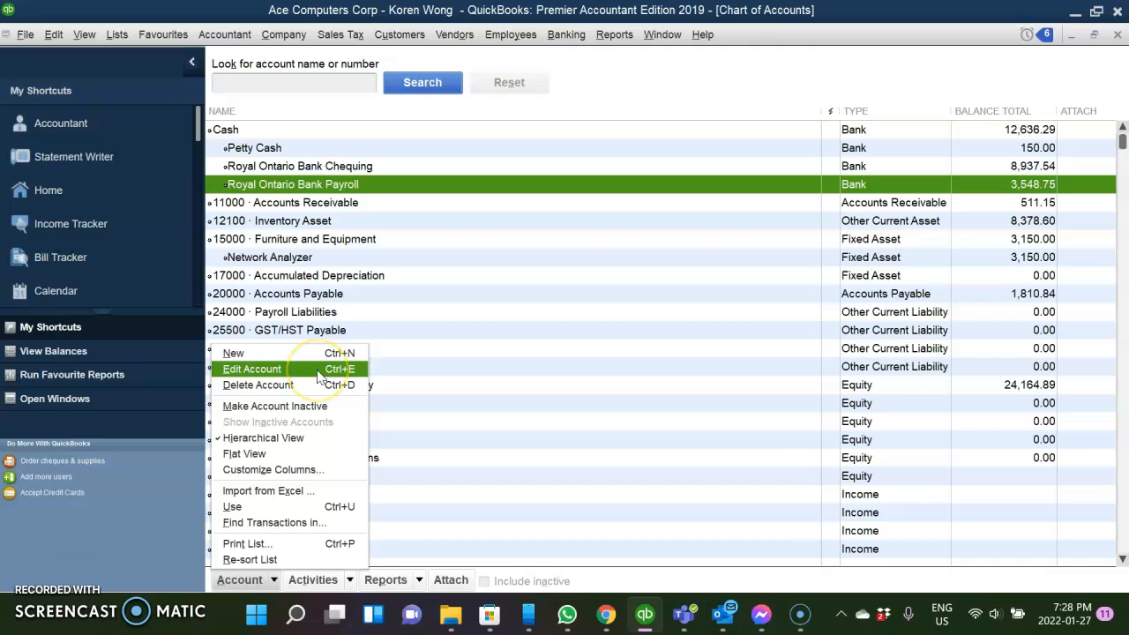
pyautogui.click(246, 589)
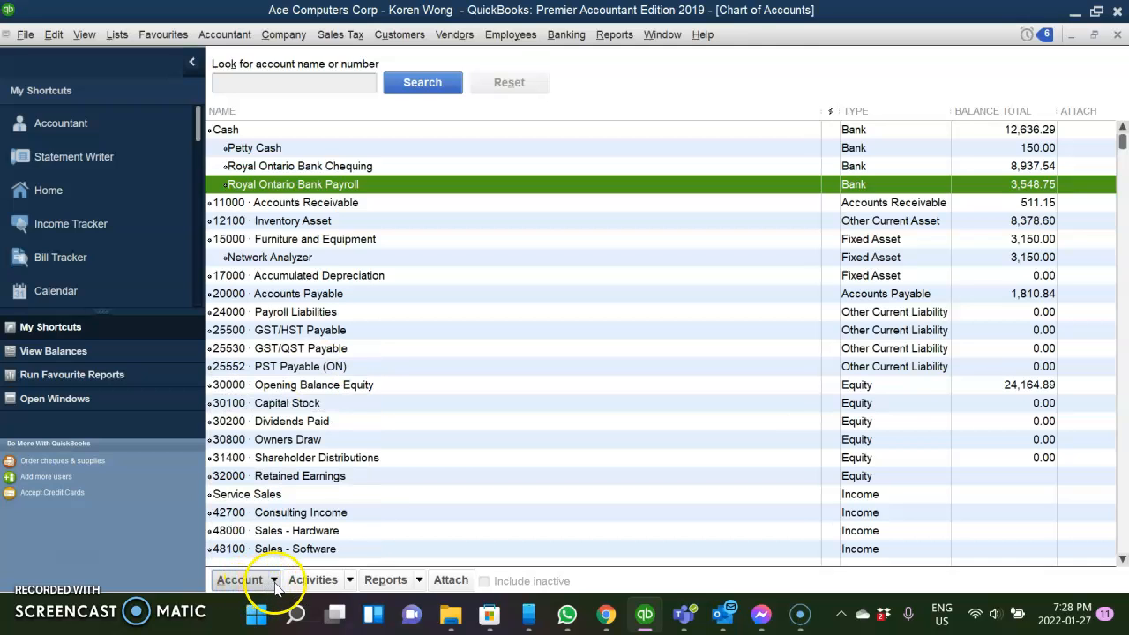
pyautogui.click(274, 580)
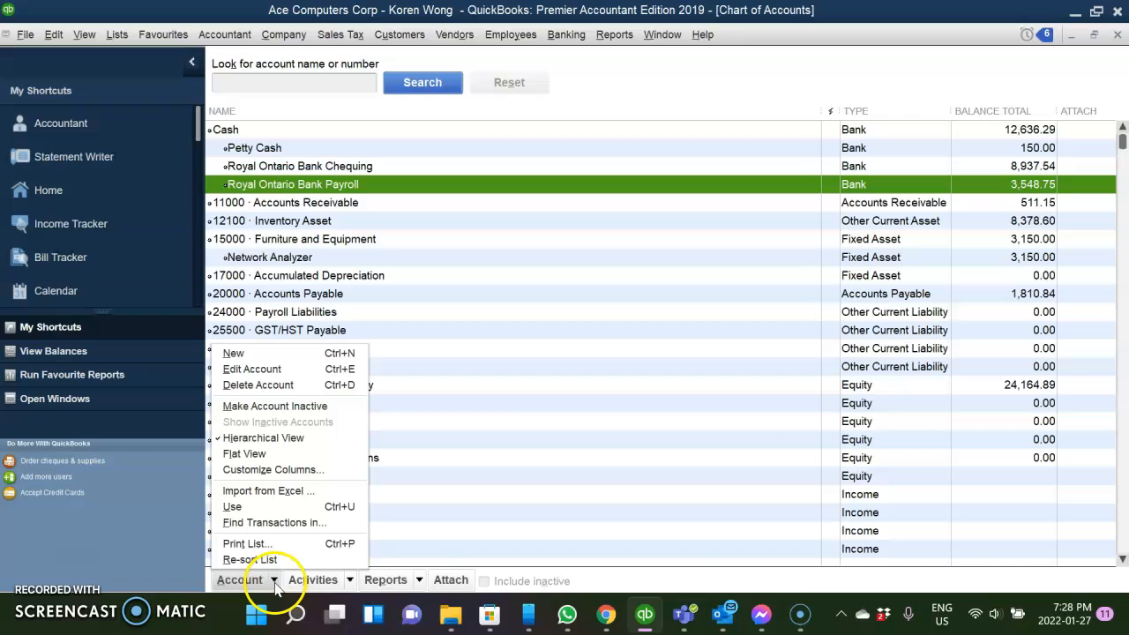
pyautogui.click(256, 368)
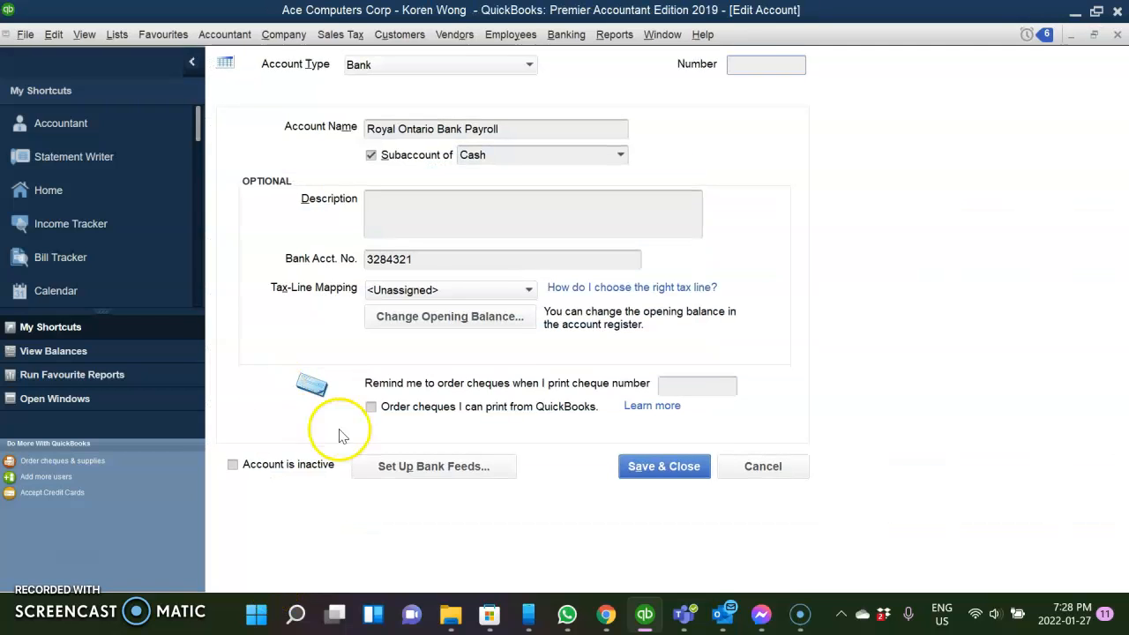
pyautogui.click(371, 156)
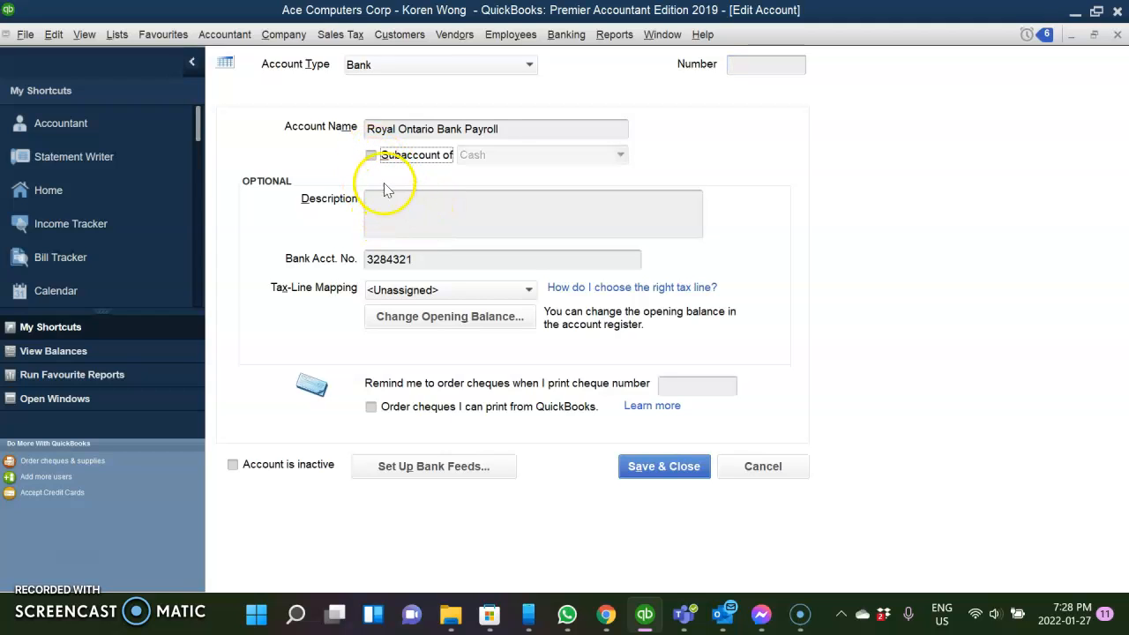
pyautogui.click(371, 156)
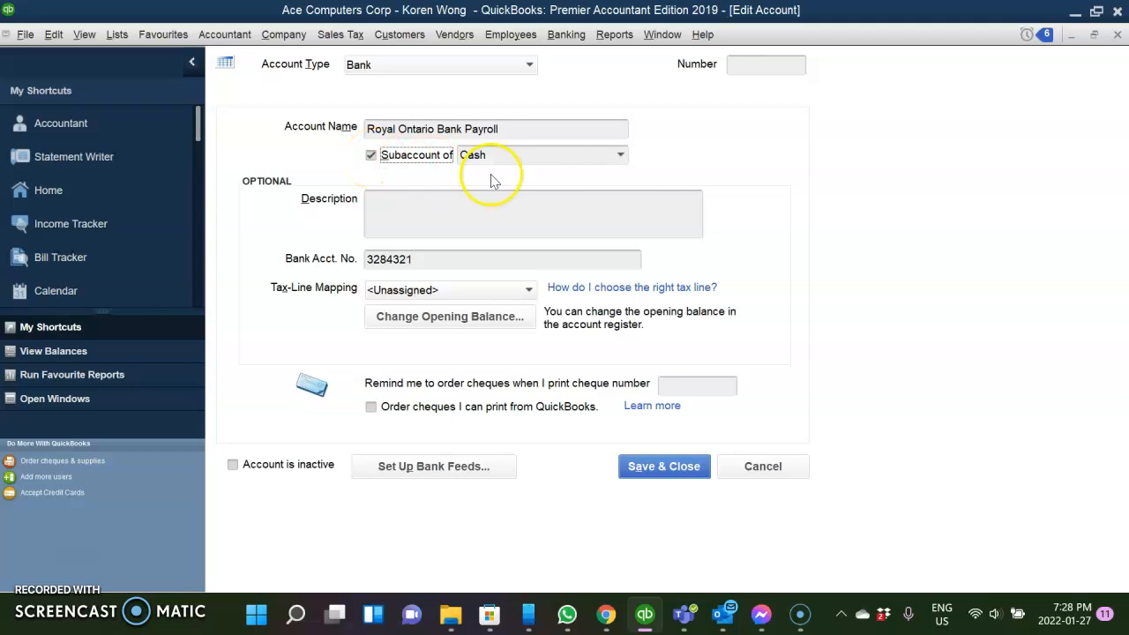
pyautogui.click(628, 159)
pyautogui.click(628, 159)
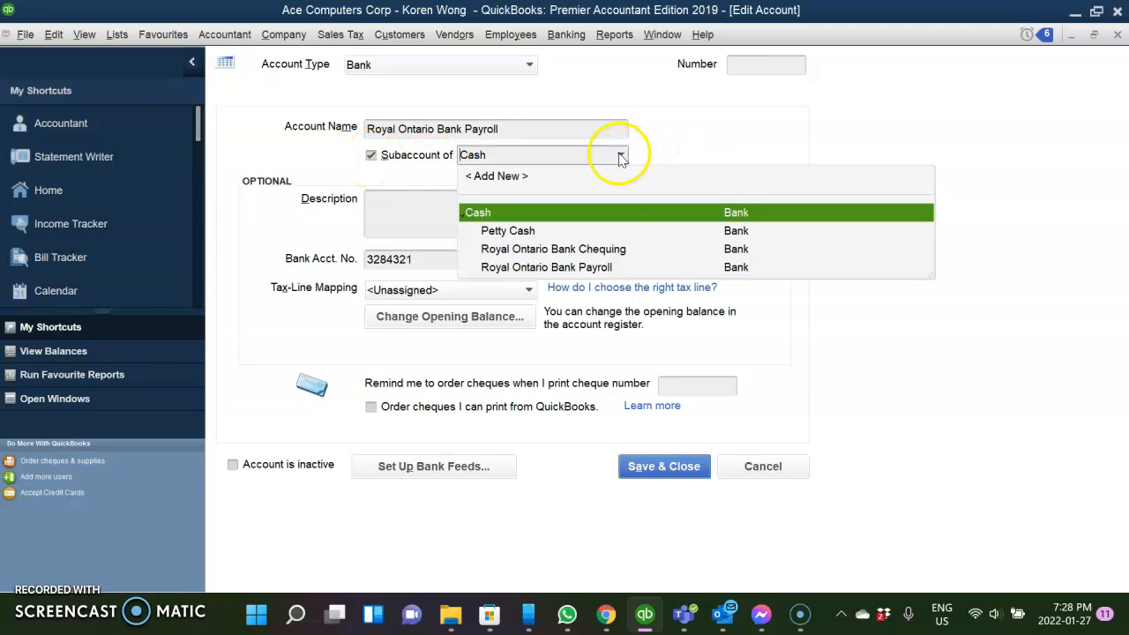
pyautogui.click(614, 218)
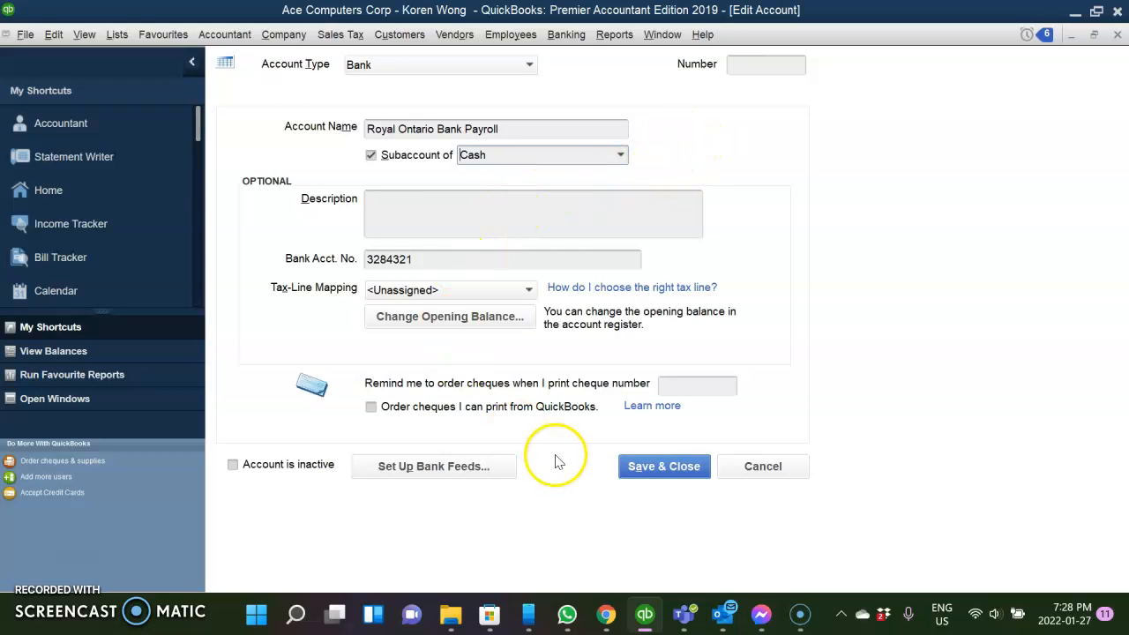
pyautogui.click(675, 465)
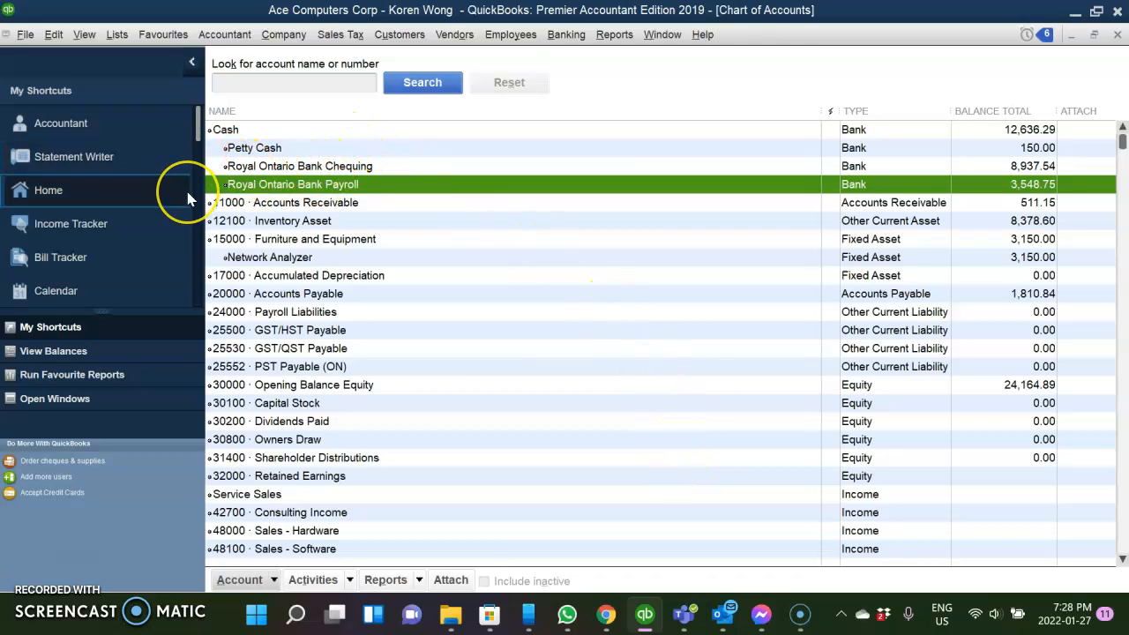
# Step: Try to delete the 20000 · Accounts Payable account, then cancel instead of making it inactive
pyautogui.click(330, 297)
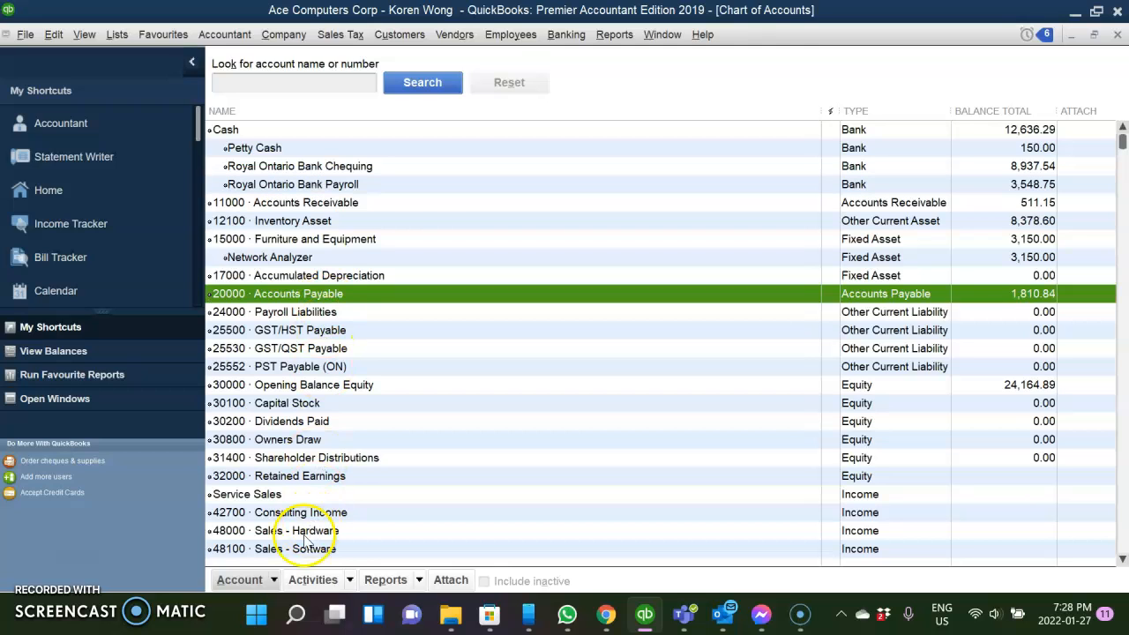
pyautogui.click(244, 580)
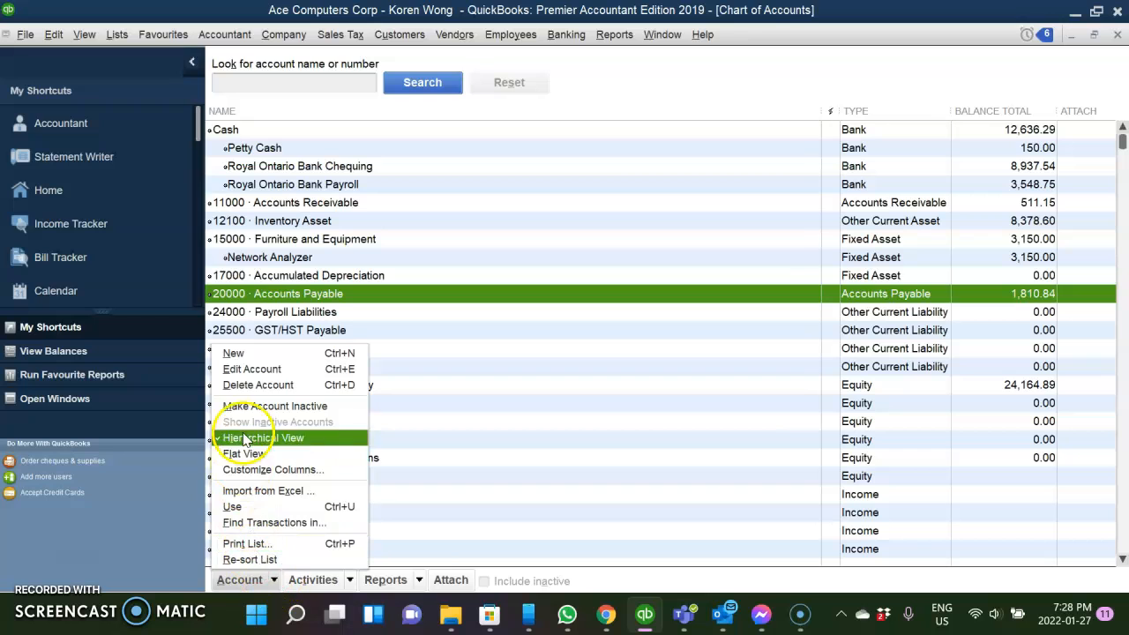
pyautogui.click(248, 388)
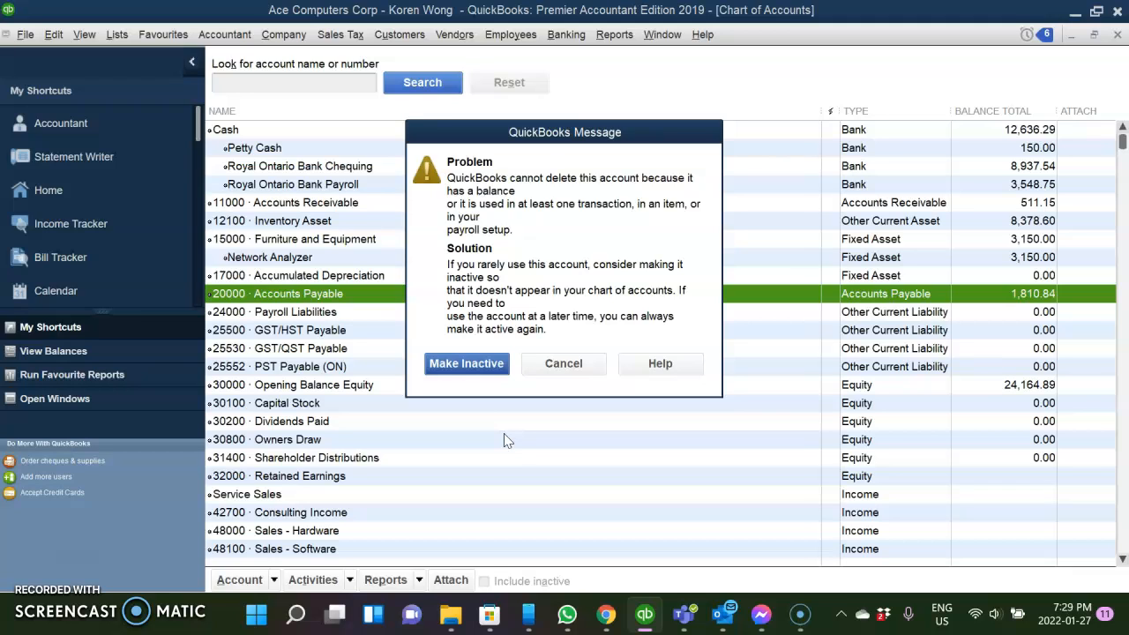
pyautogui.click(531, 365)
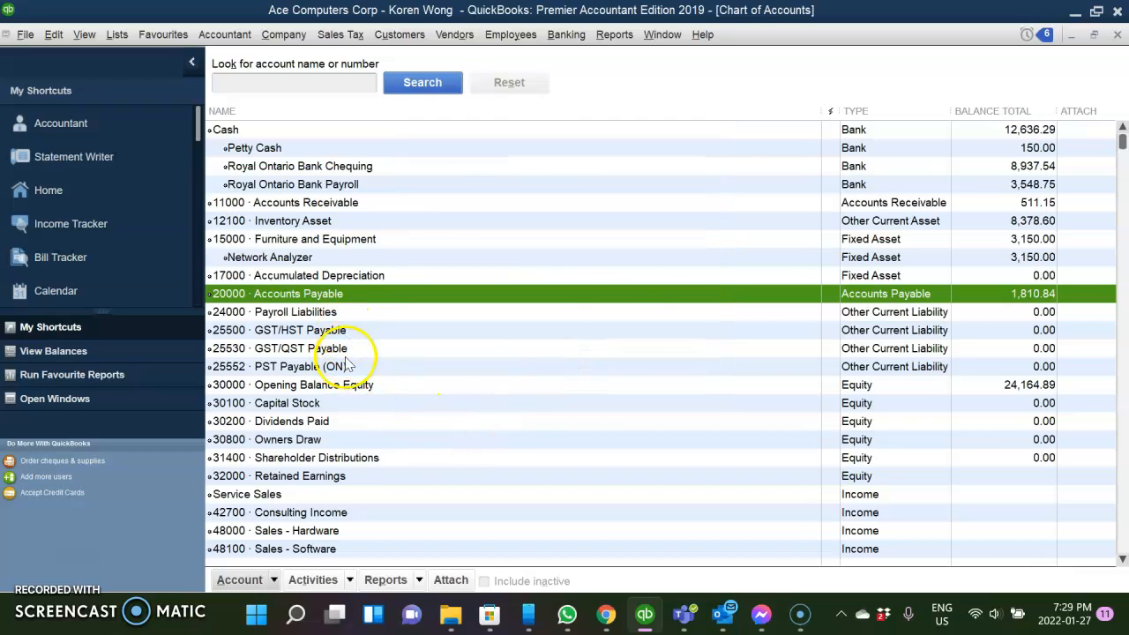
# Step: Try to delete the Royal Ontario Bank Chequing account, dismissing the chat notifications, then cancel instead of making it inactive
pyautogui.click(353, 166)
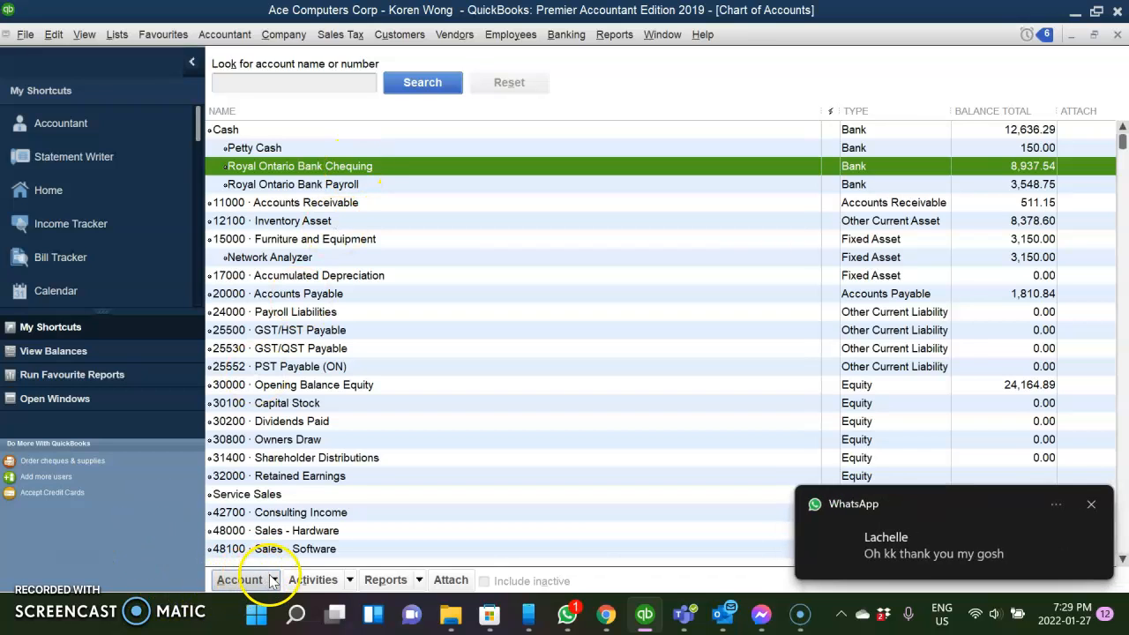
pyautogui.click(1091, 505)
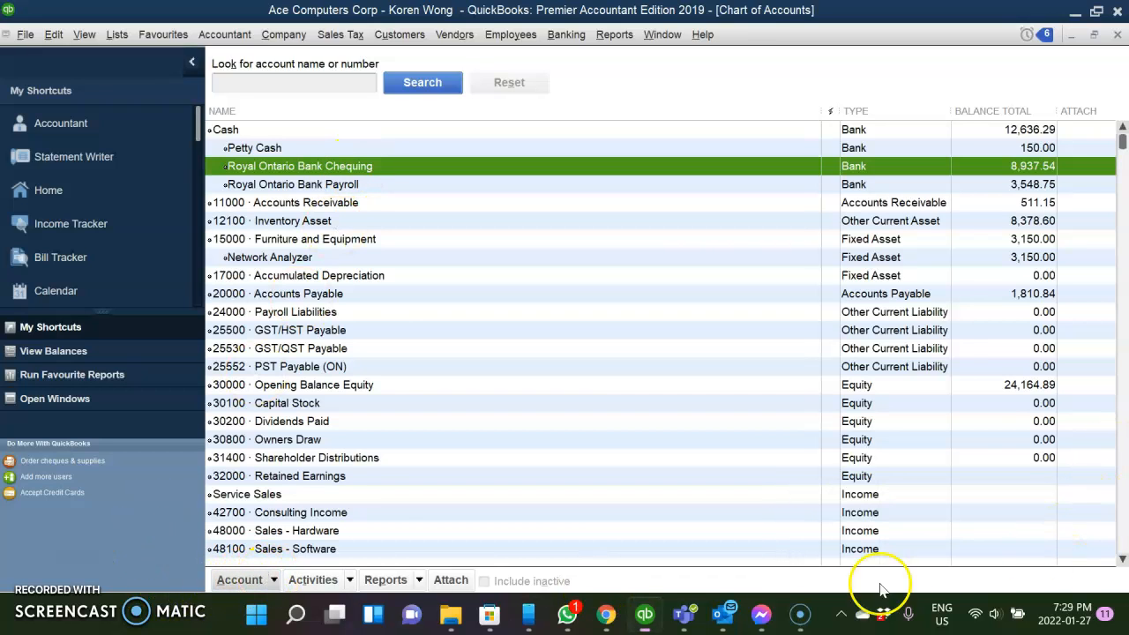
pyautogui.click(251, 580)
pyautogui.click(295, 390)
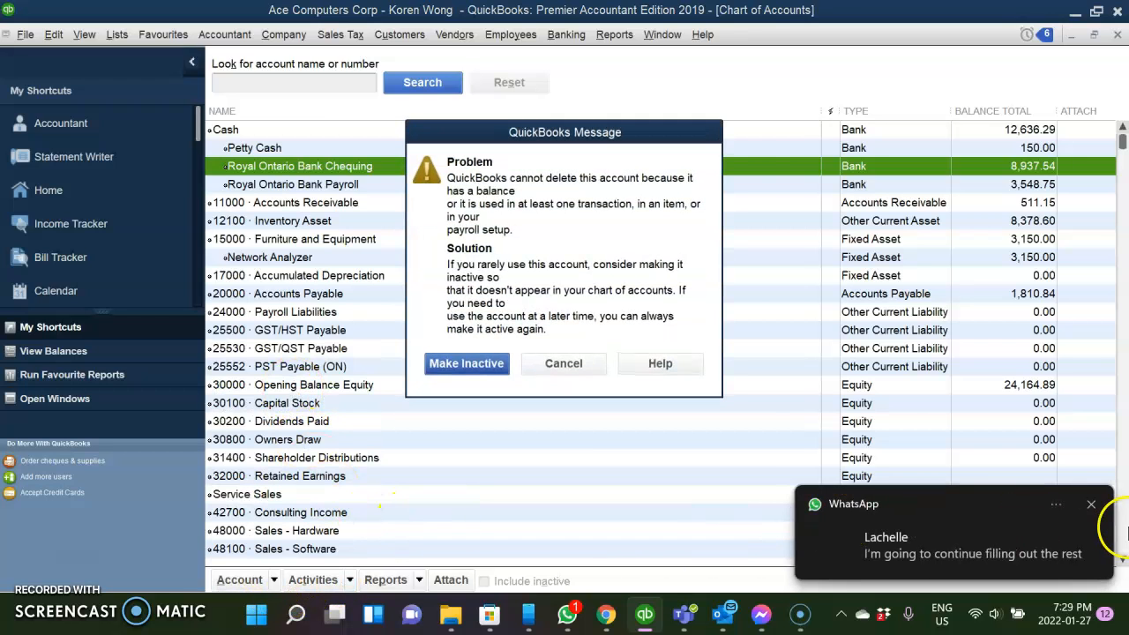
pyautogui.click(1091, 505)
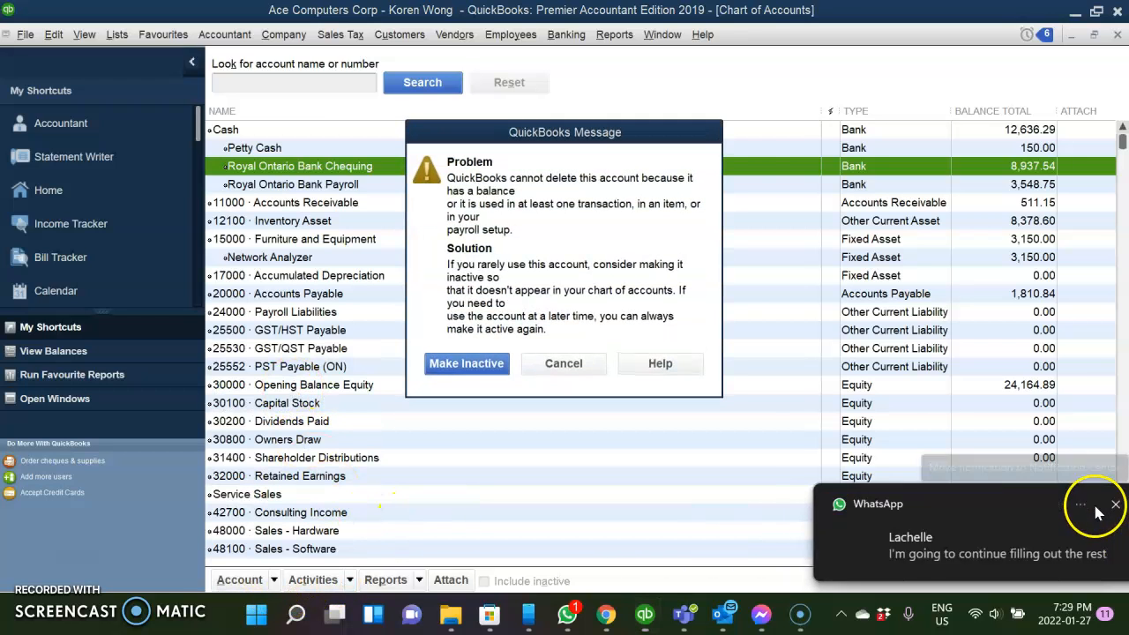
pyautogui.click(556, 363)
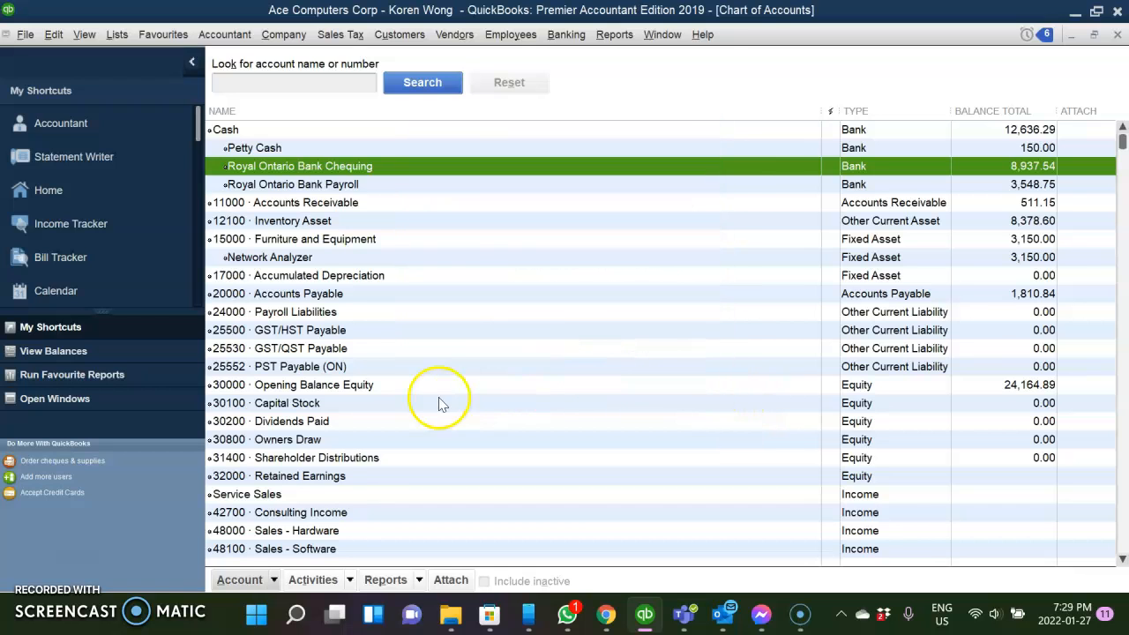
# Step: Request deletion of the 48100 · Sales - Software income account, then cancel at the confirmation
pyautogui.scroll(-4, 440, 352)
pyautogui.click(363, 404)
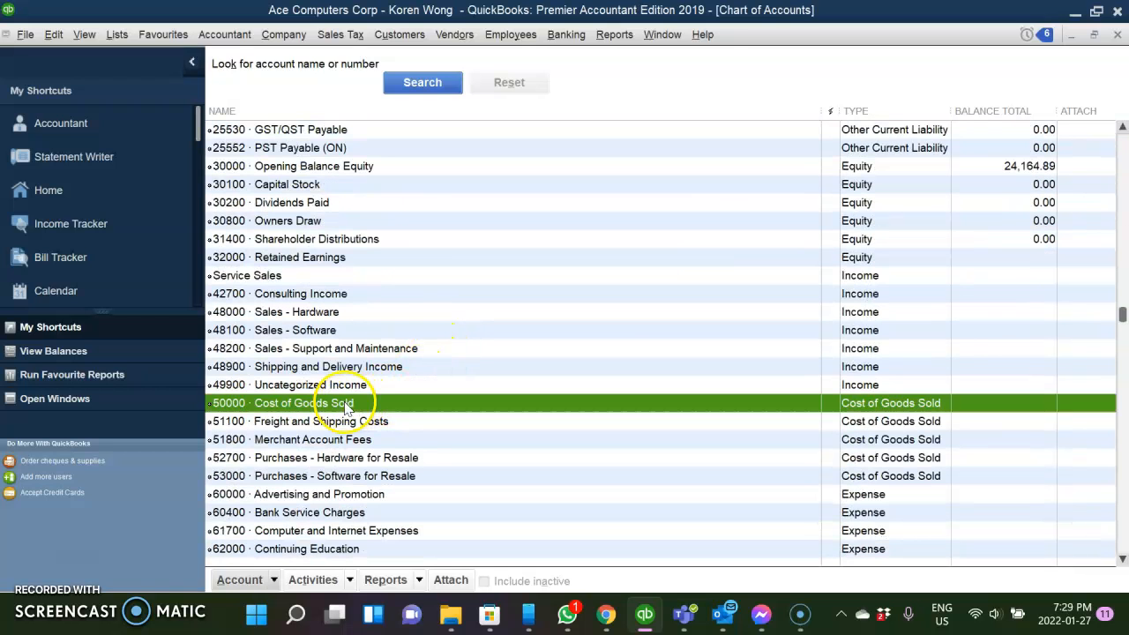
pyautogui.click(336, 349)
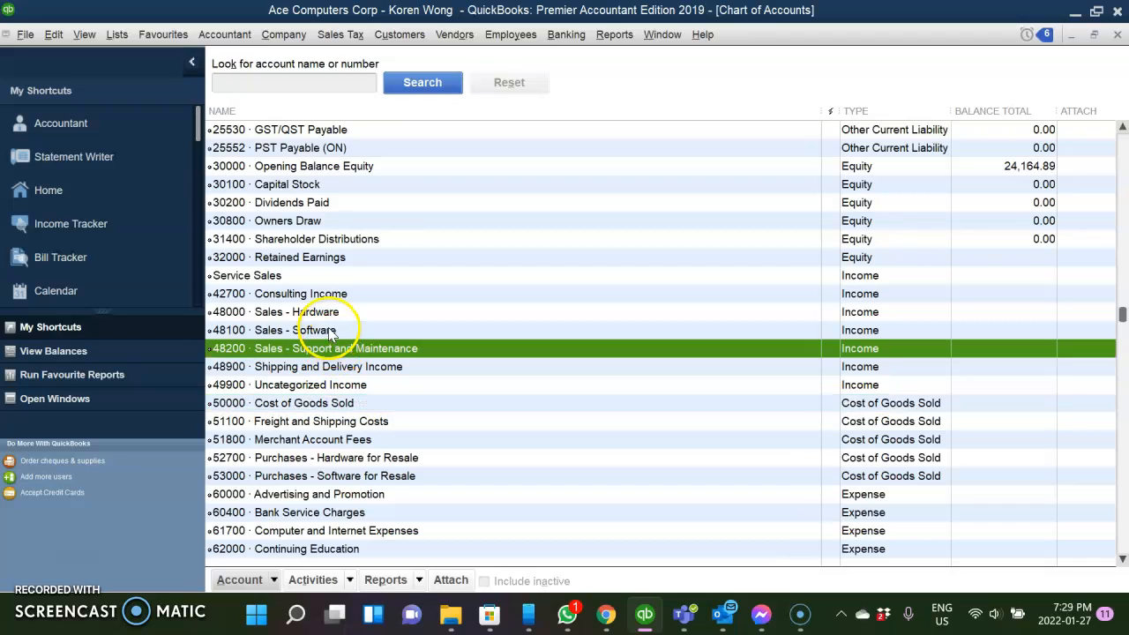
pyautogui.click(328, 330)
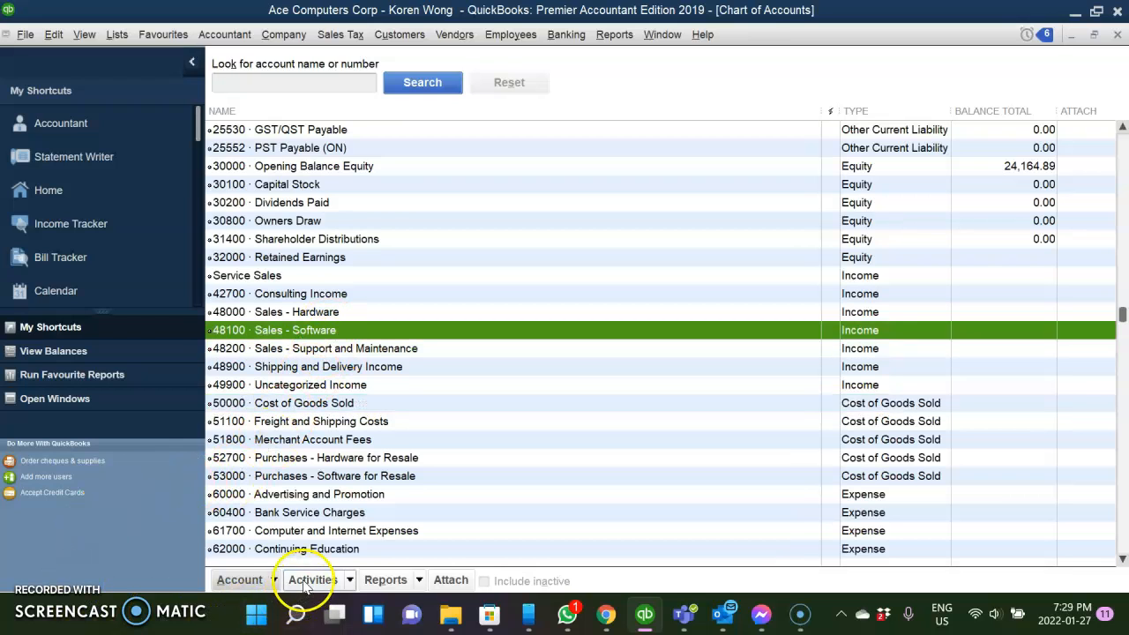
pyautogui.click(241, 579)
pyautogui.click(258, 384)
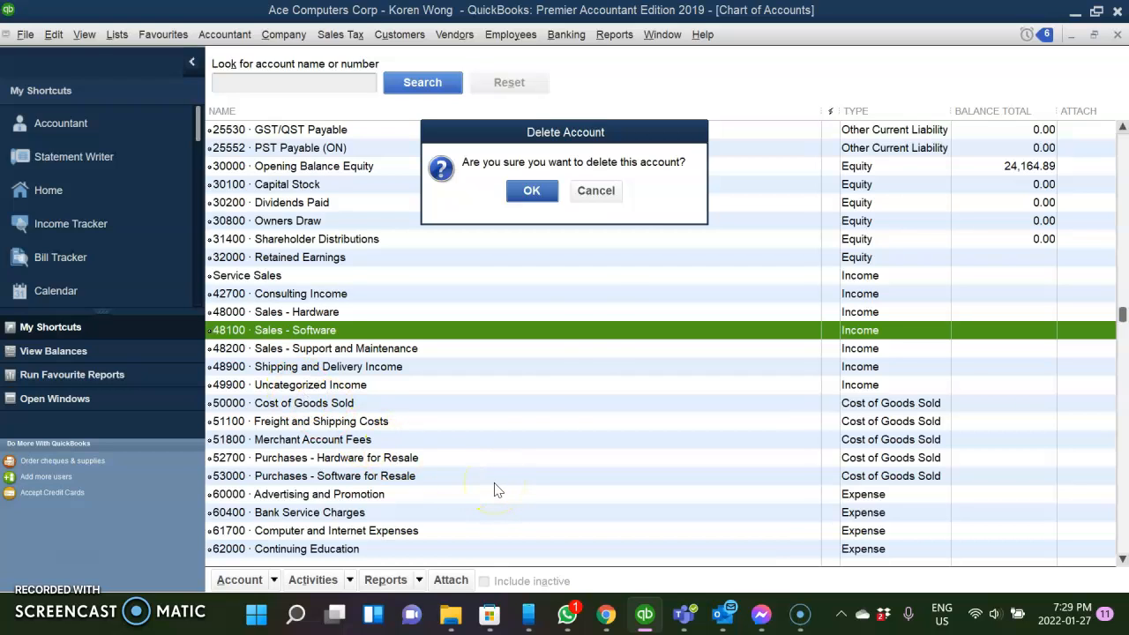
pyautogui.click(596, 197)
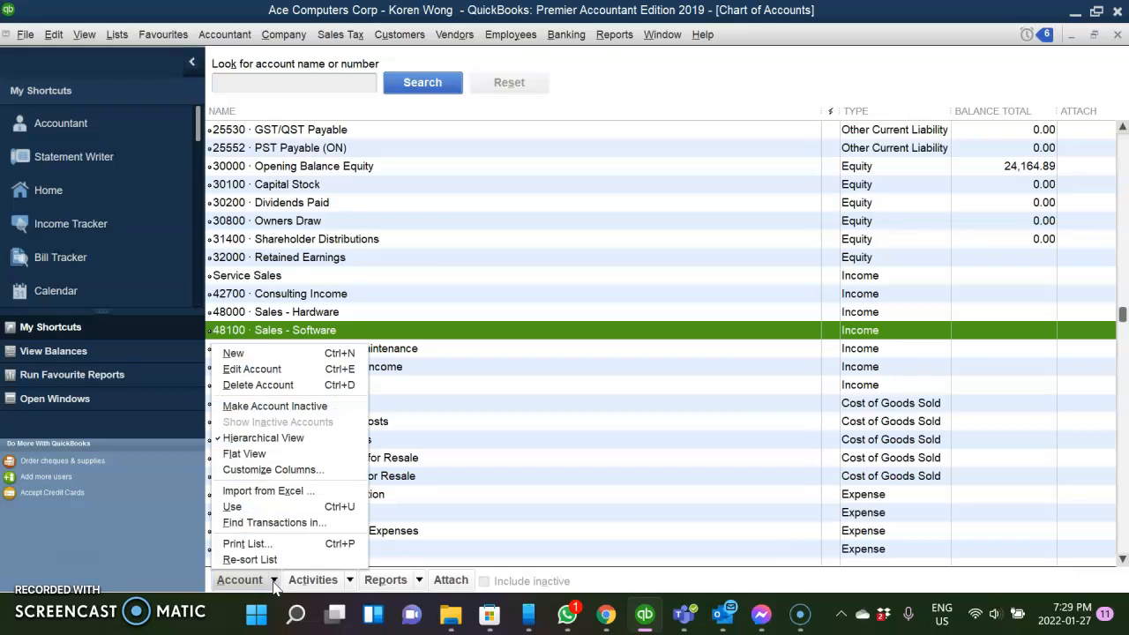
# Step: Request deletion of the selected 48100 · Sales - Software account once more and cancel it again
pyautogui.click(293, 391)
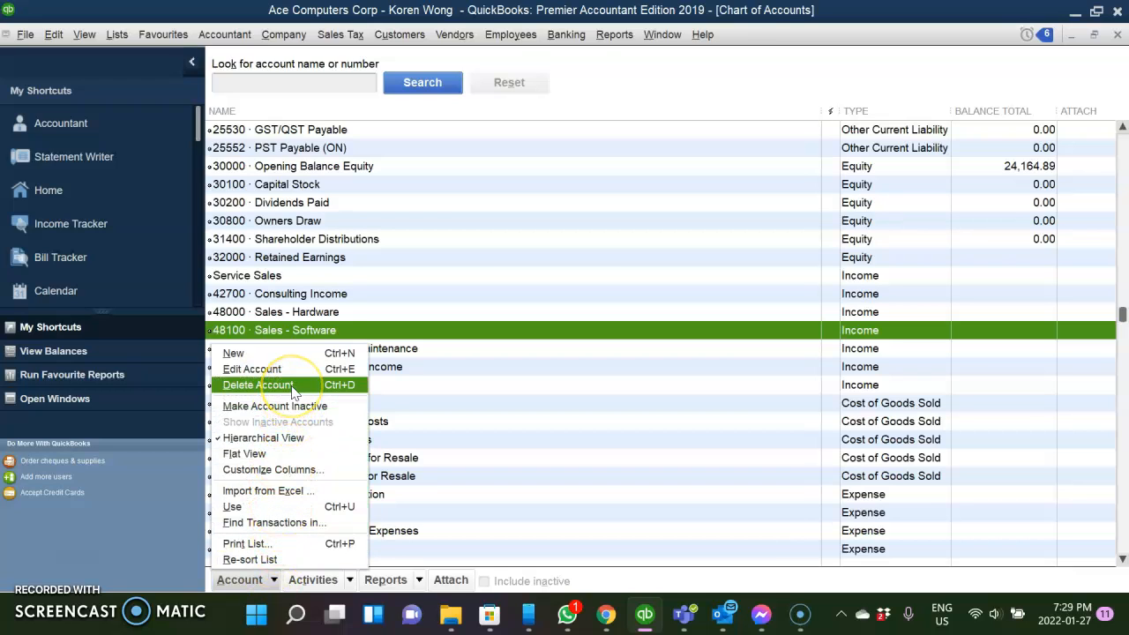
pyautogui.click(293, 390)
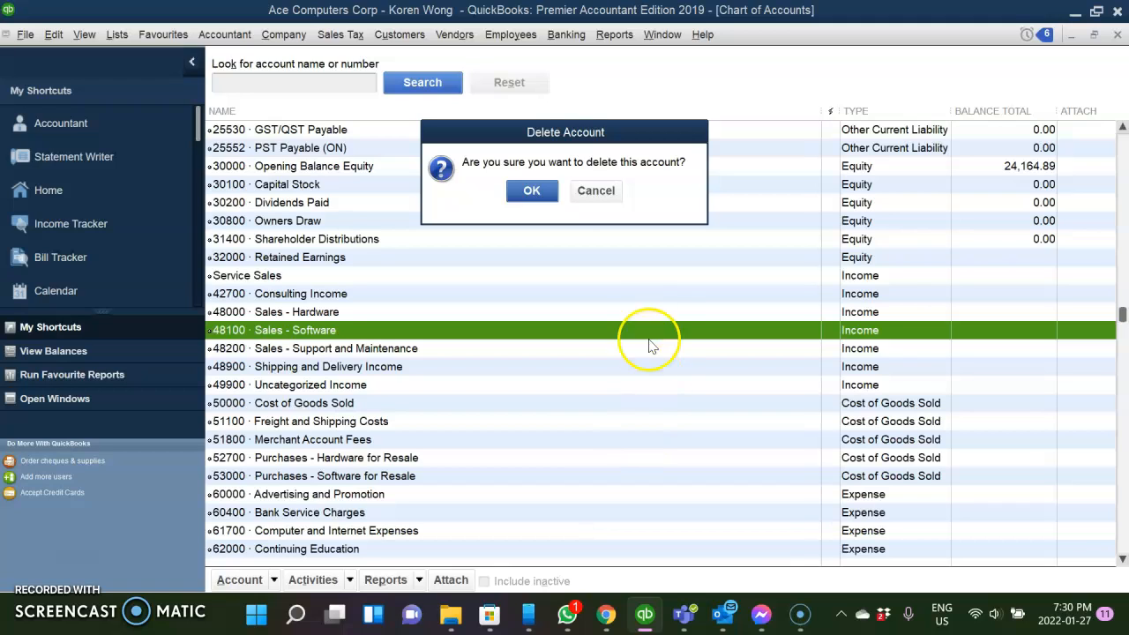
pyautogui.click(604, 196)
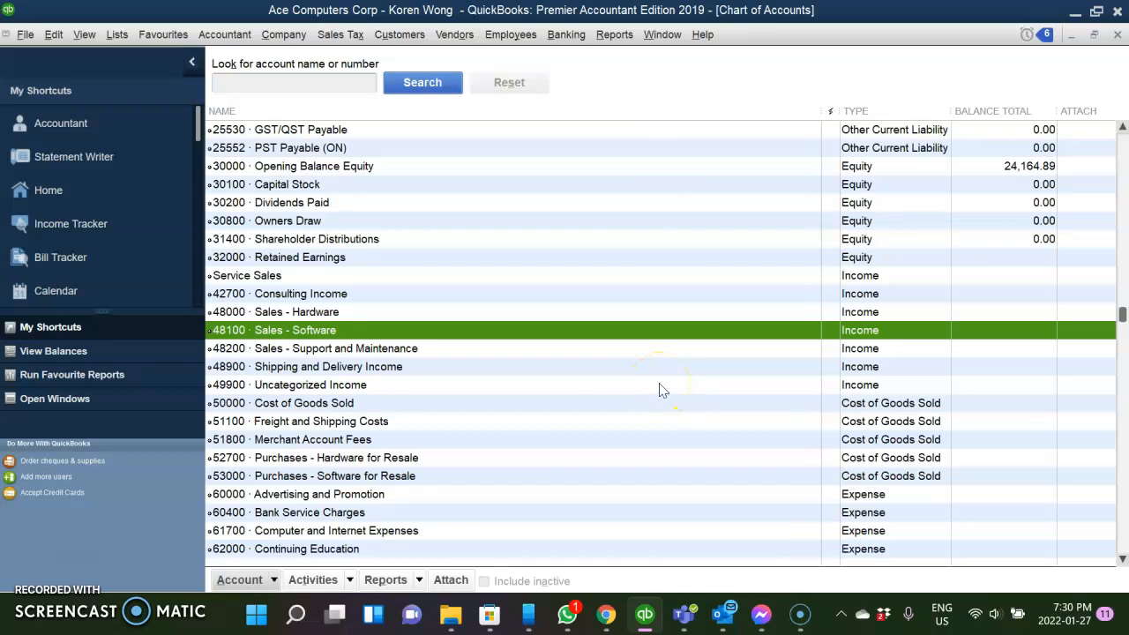
pyautogui.click(170, 546)
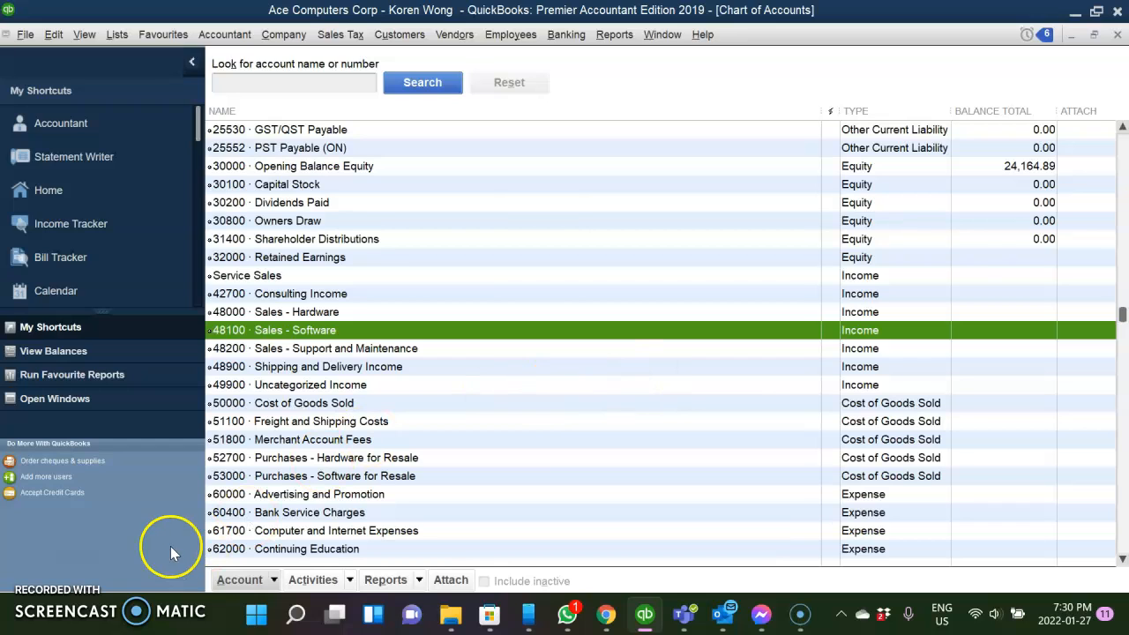